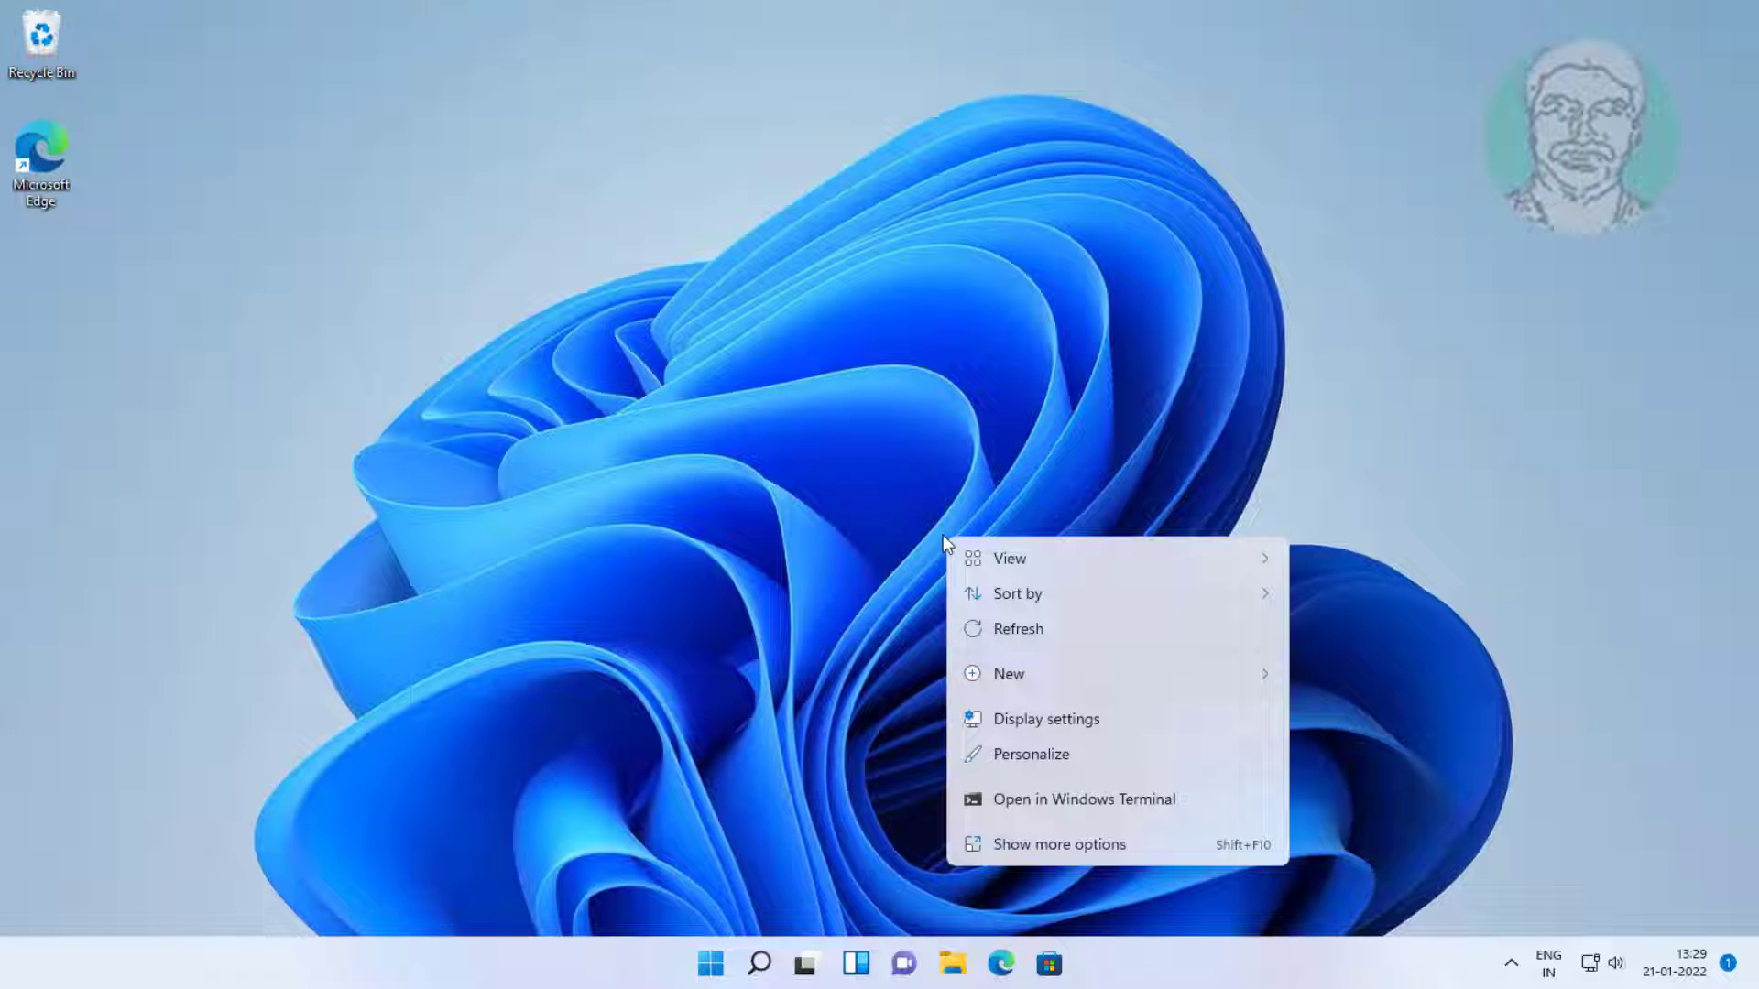
Restart the Windows Explorer process from Task Manager's full process list, then close Task Manager
left_click(1032, 762)
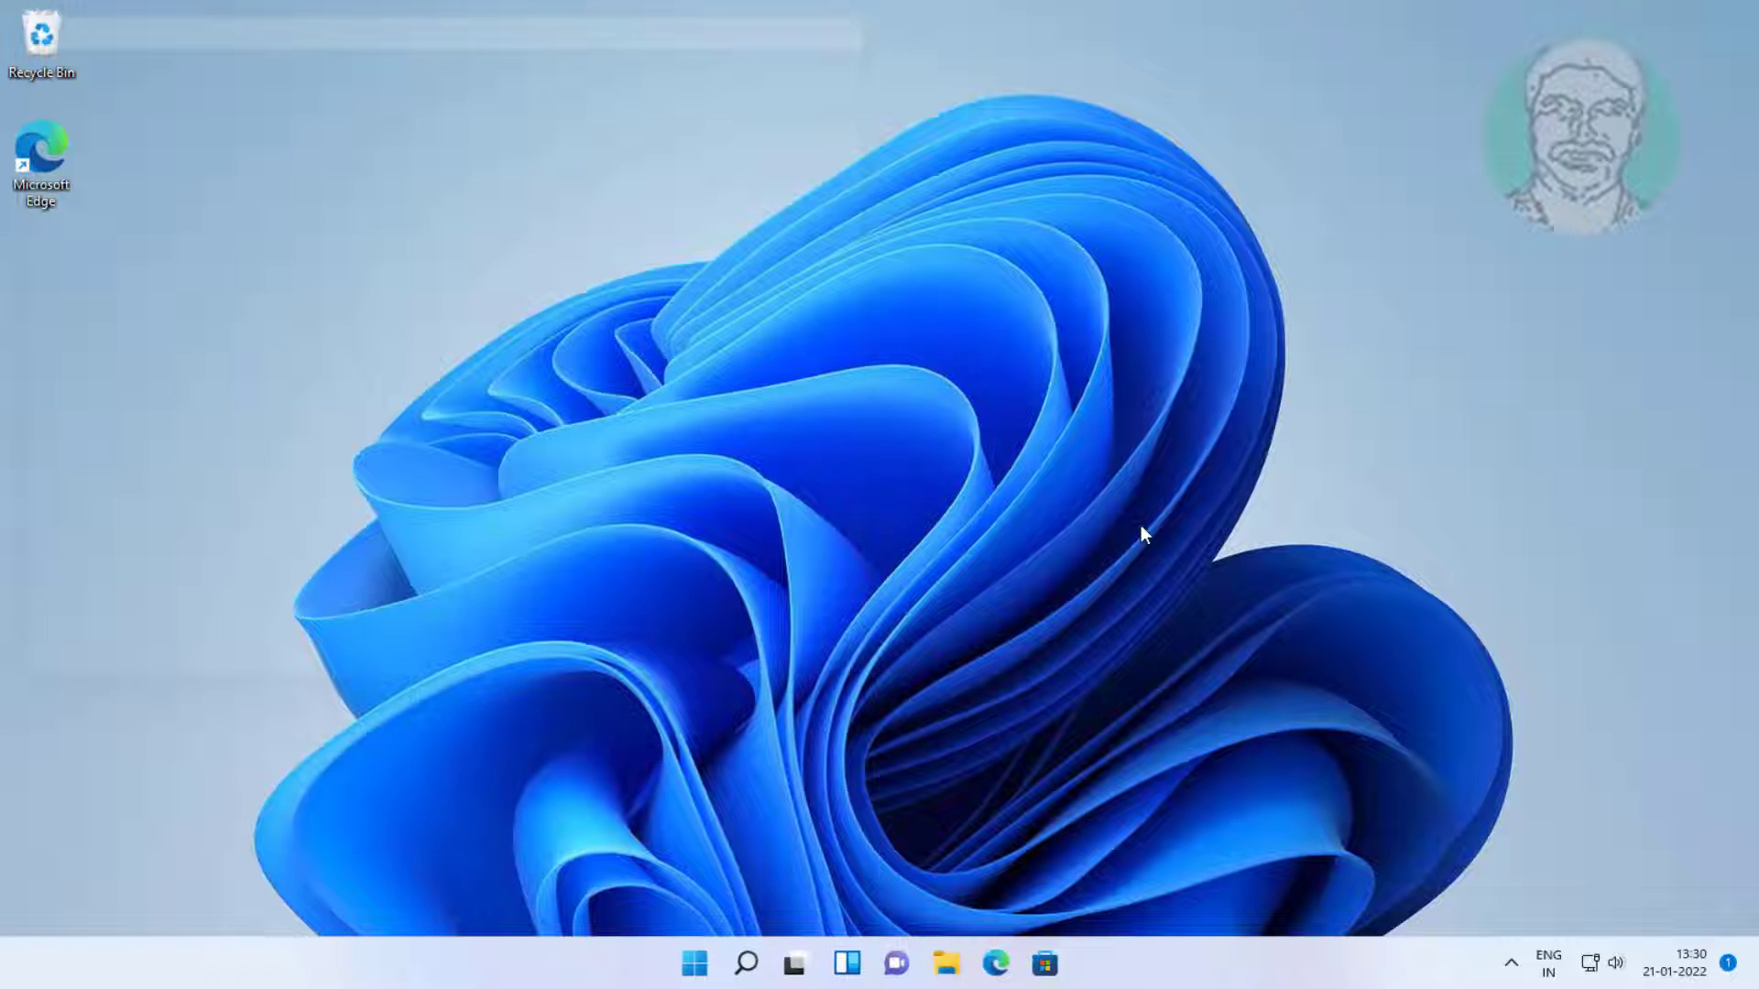
right_click(712, 962)
left_click(679, 700)
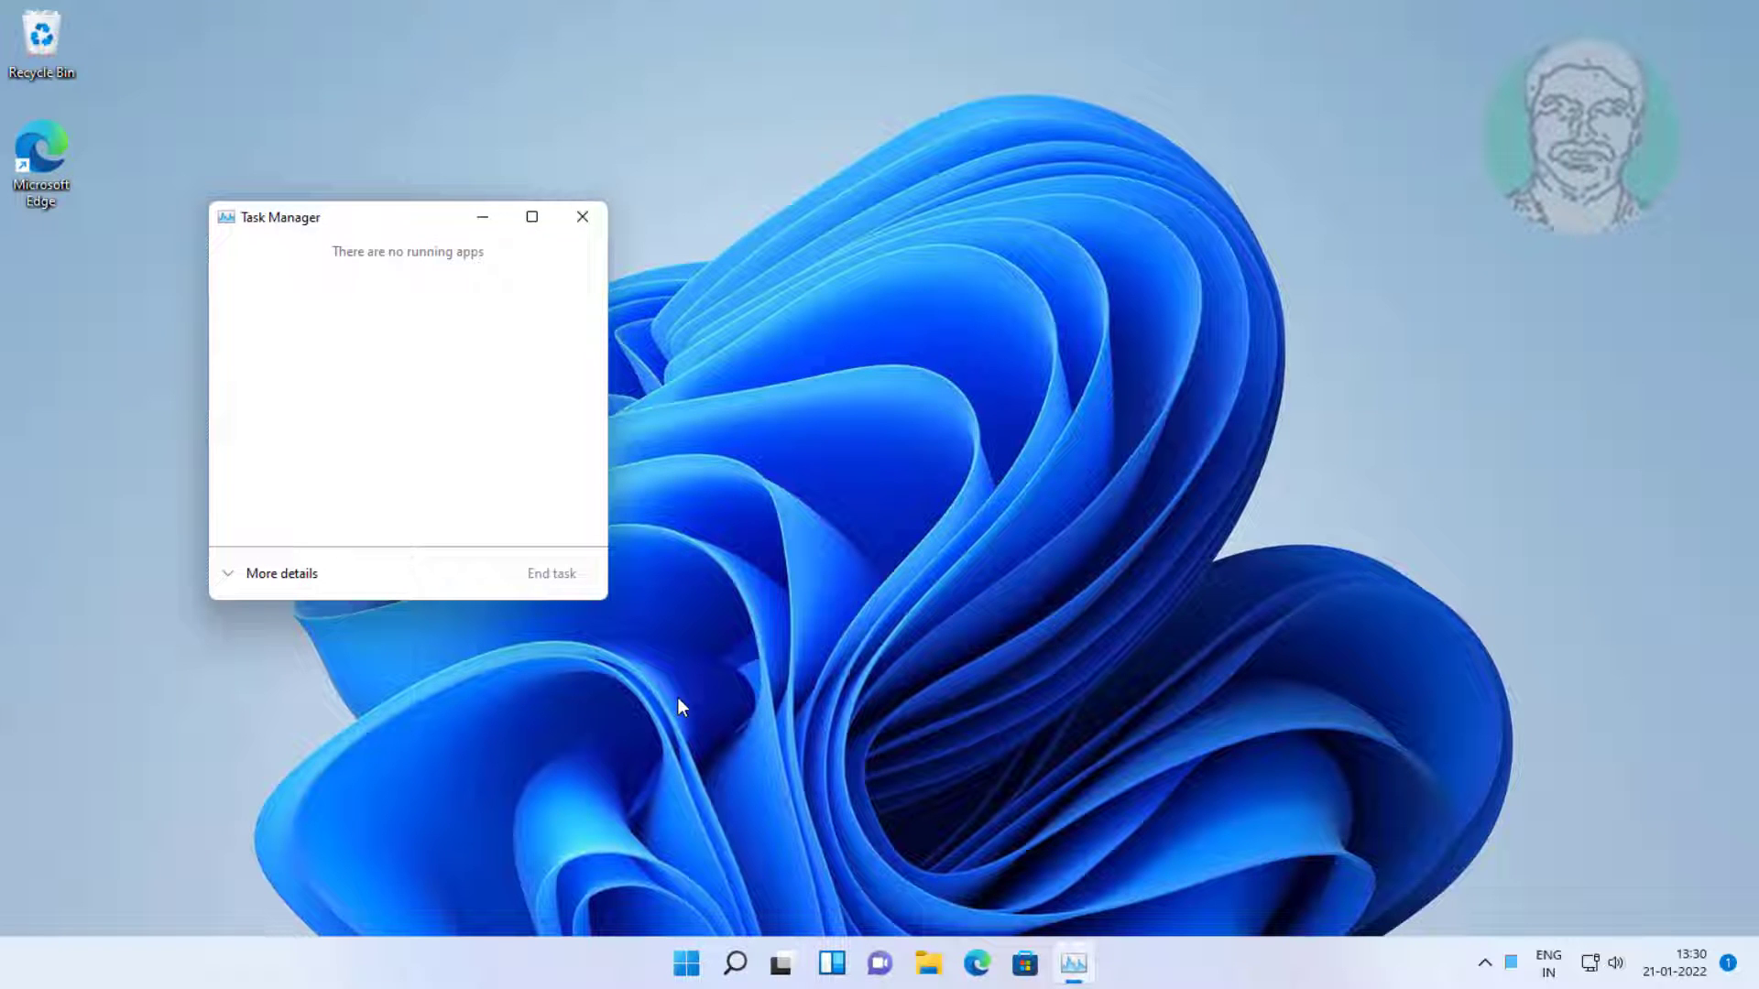
left_click(272, 583)
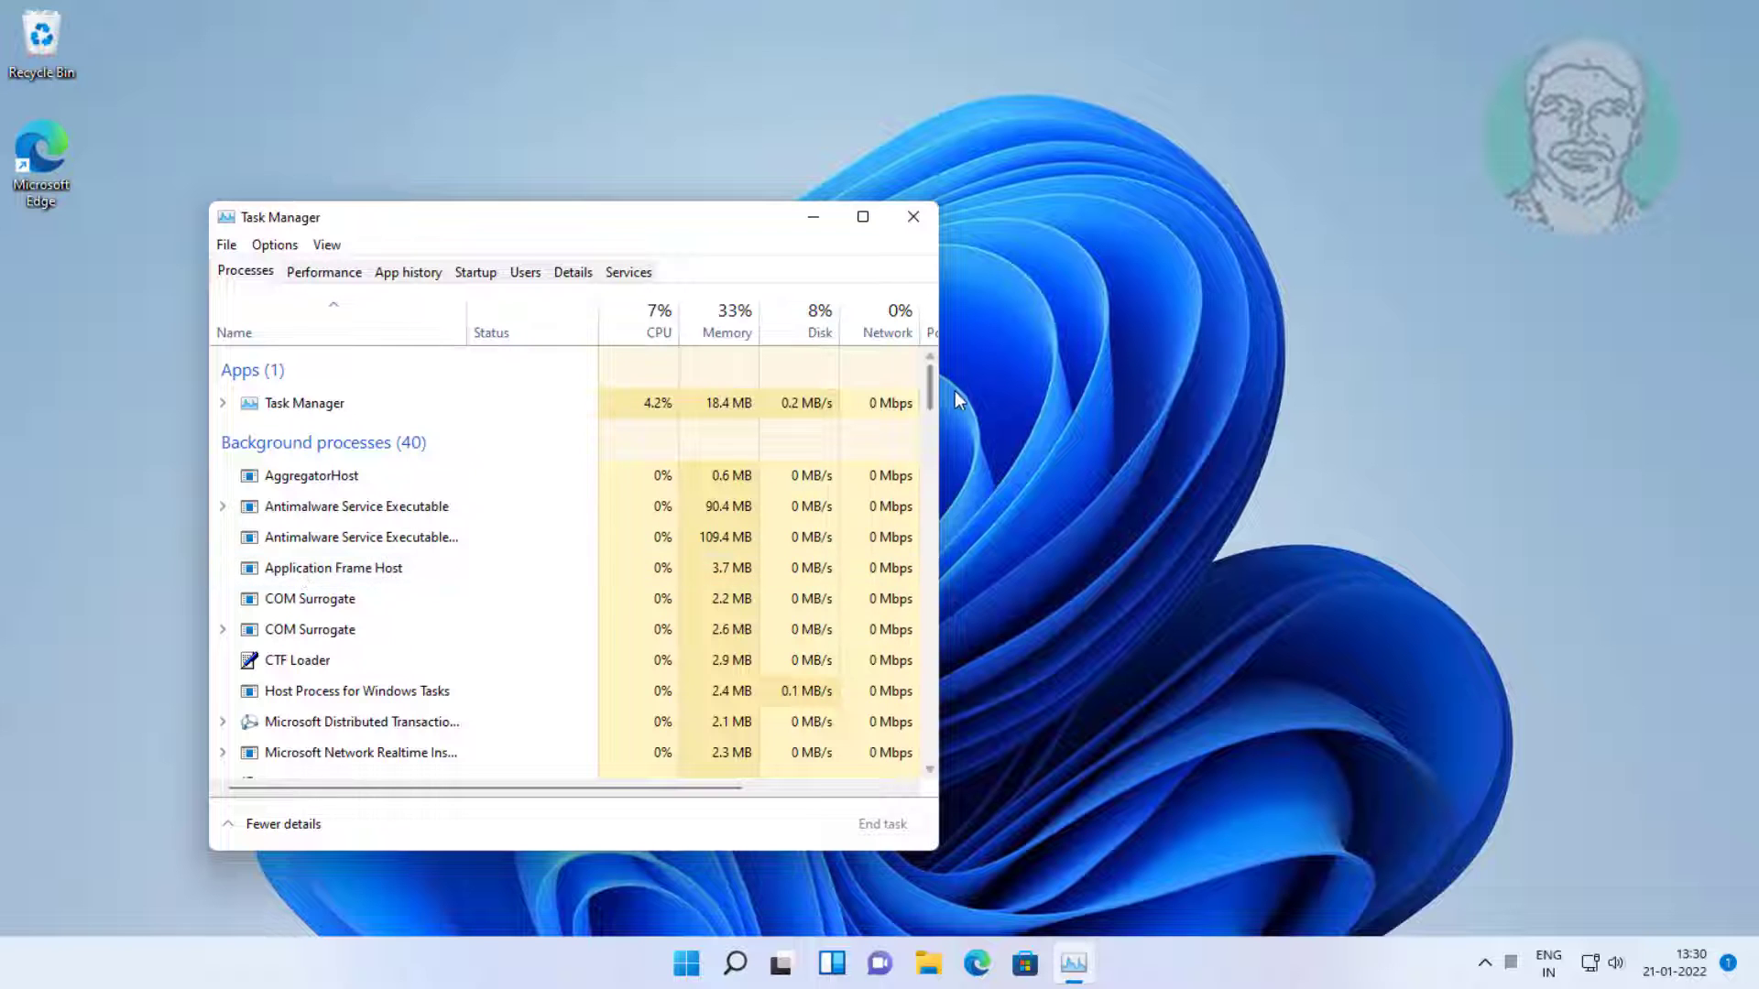
left_click_drag(927, 384, 955, 731)
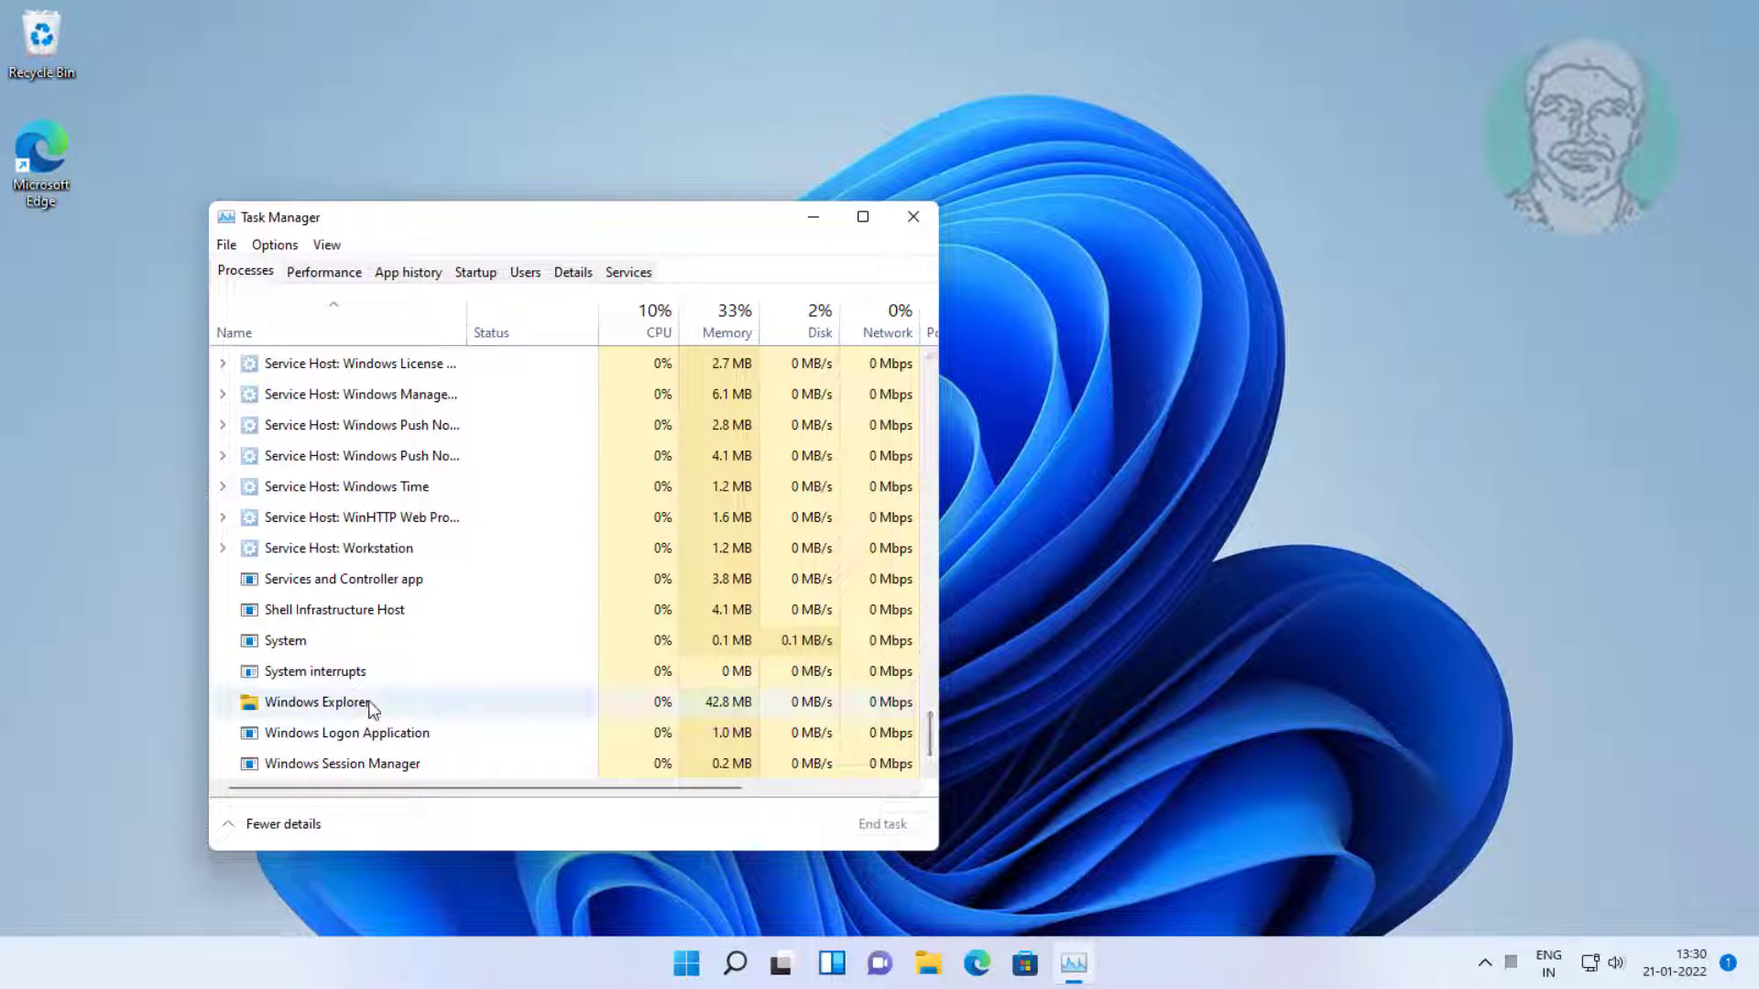
left_click(444, 706)
left_click(881, 825)
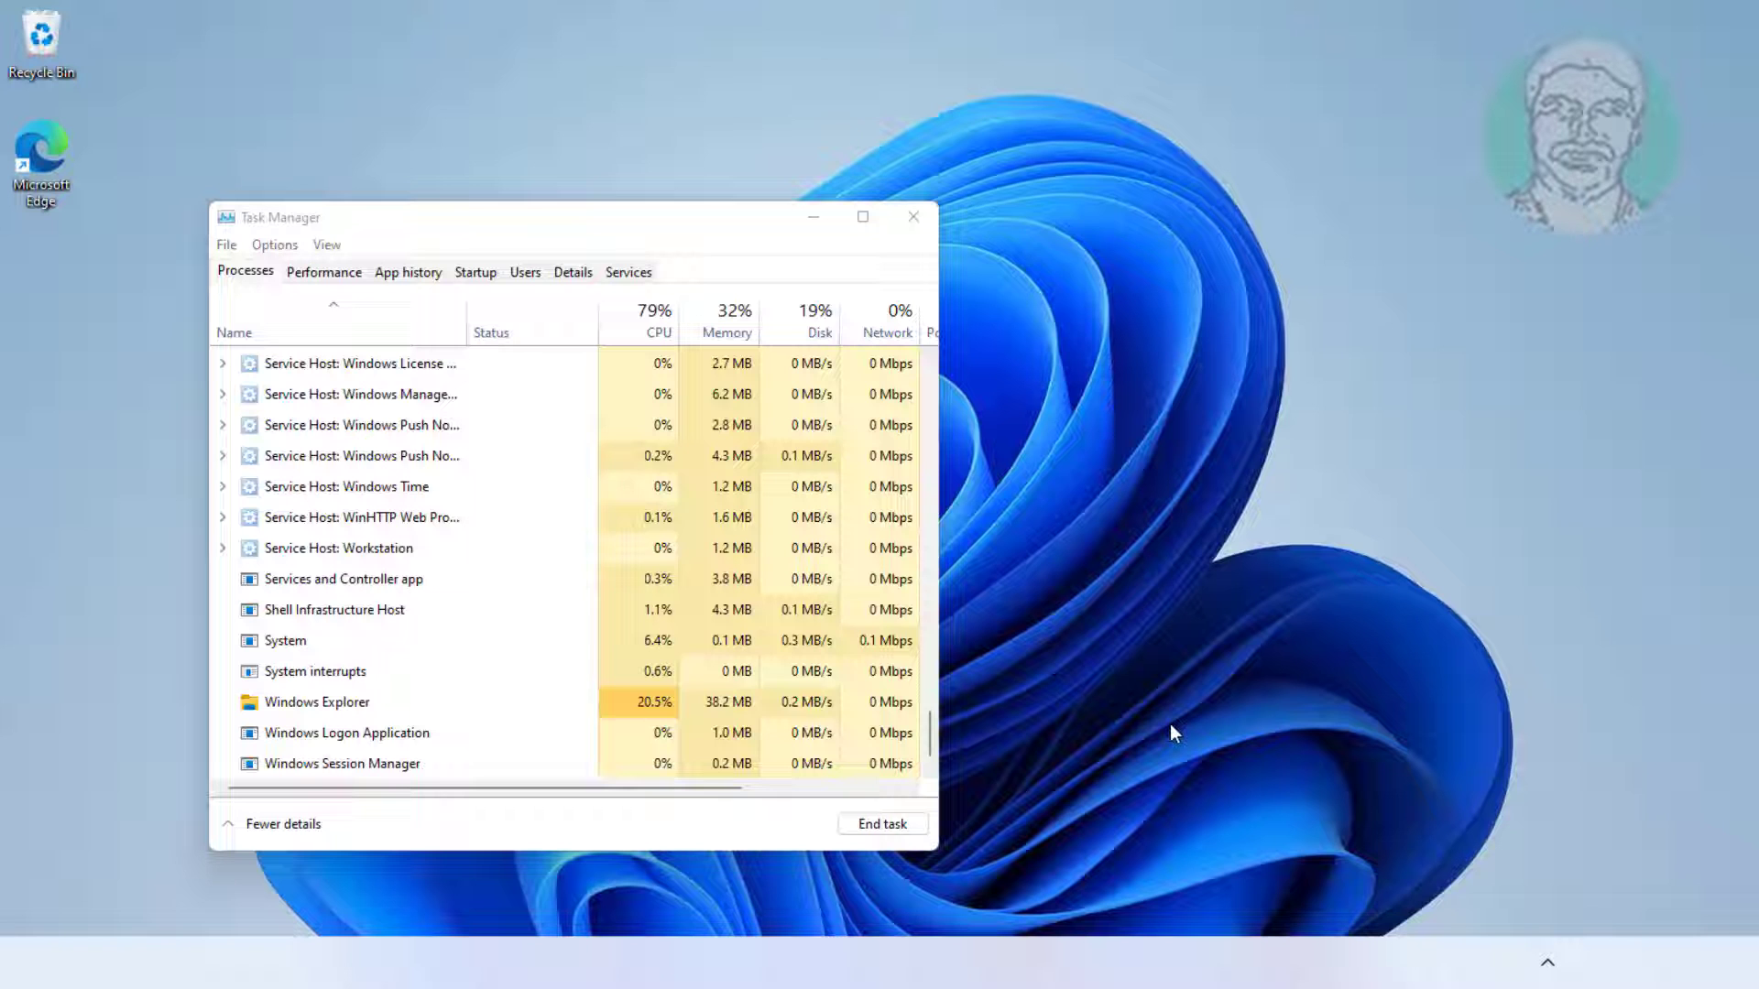
left_click(916, 228)
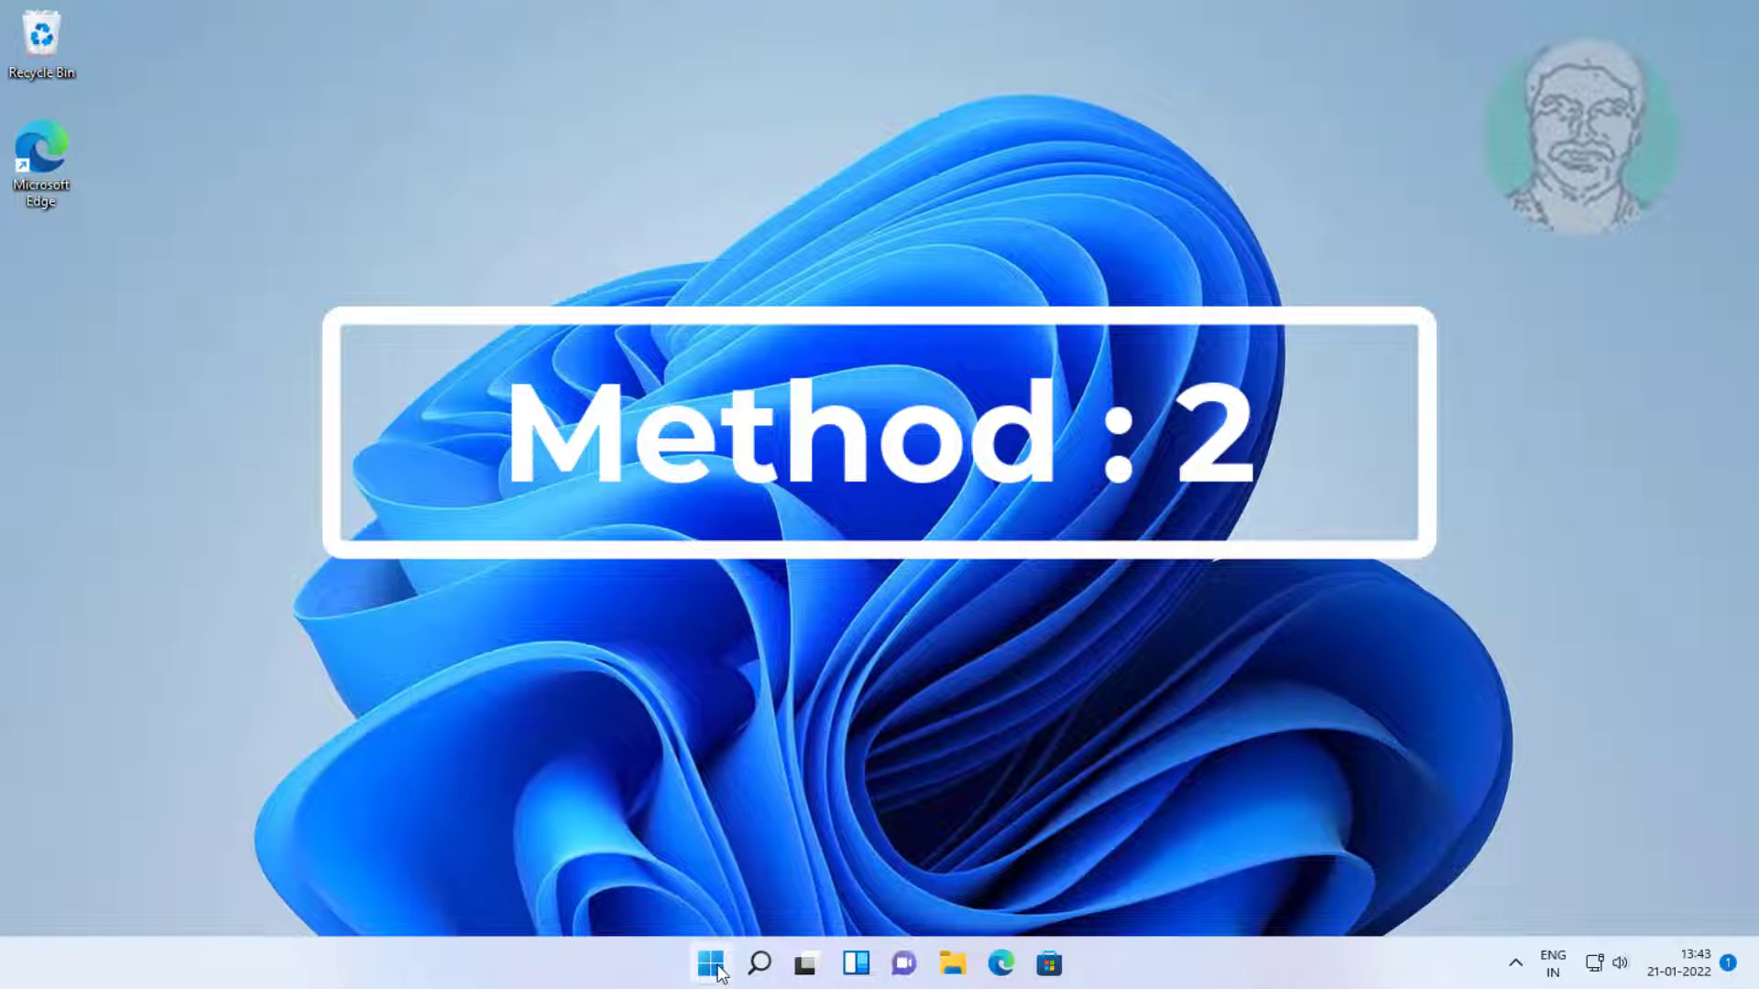
Search for 'regedit' and launch Registry Editor as administrator
left_click(758, 964)
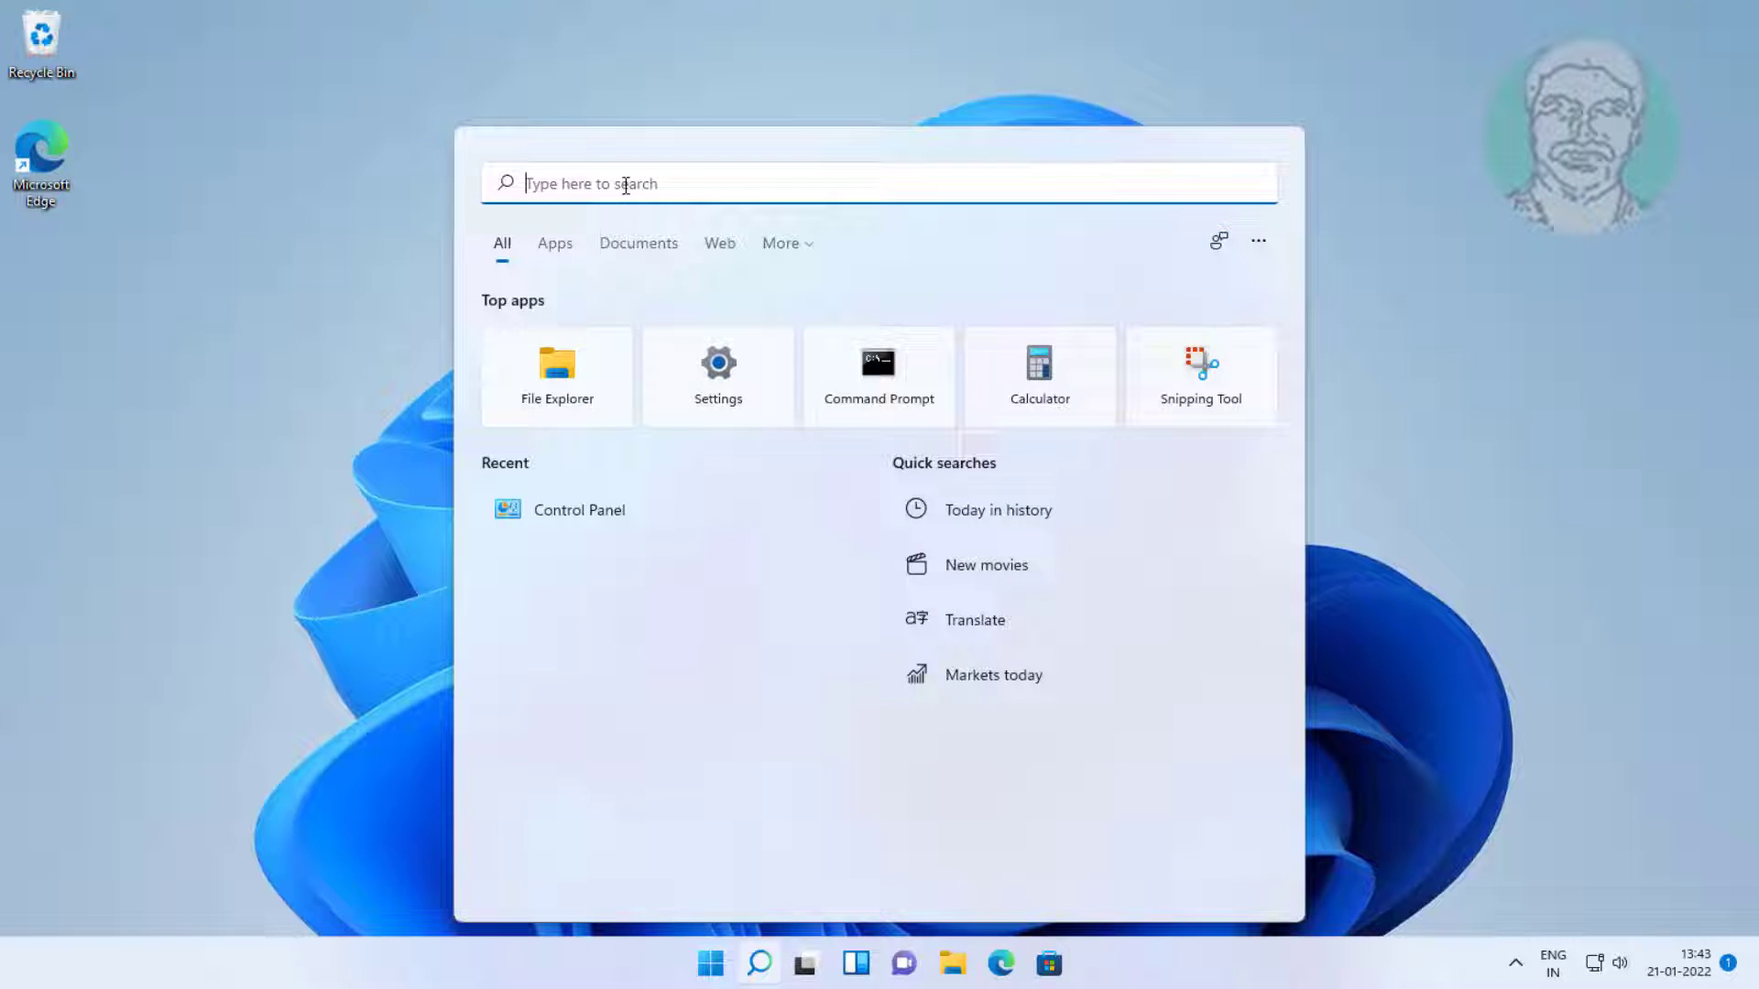
type("regedit")
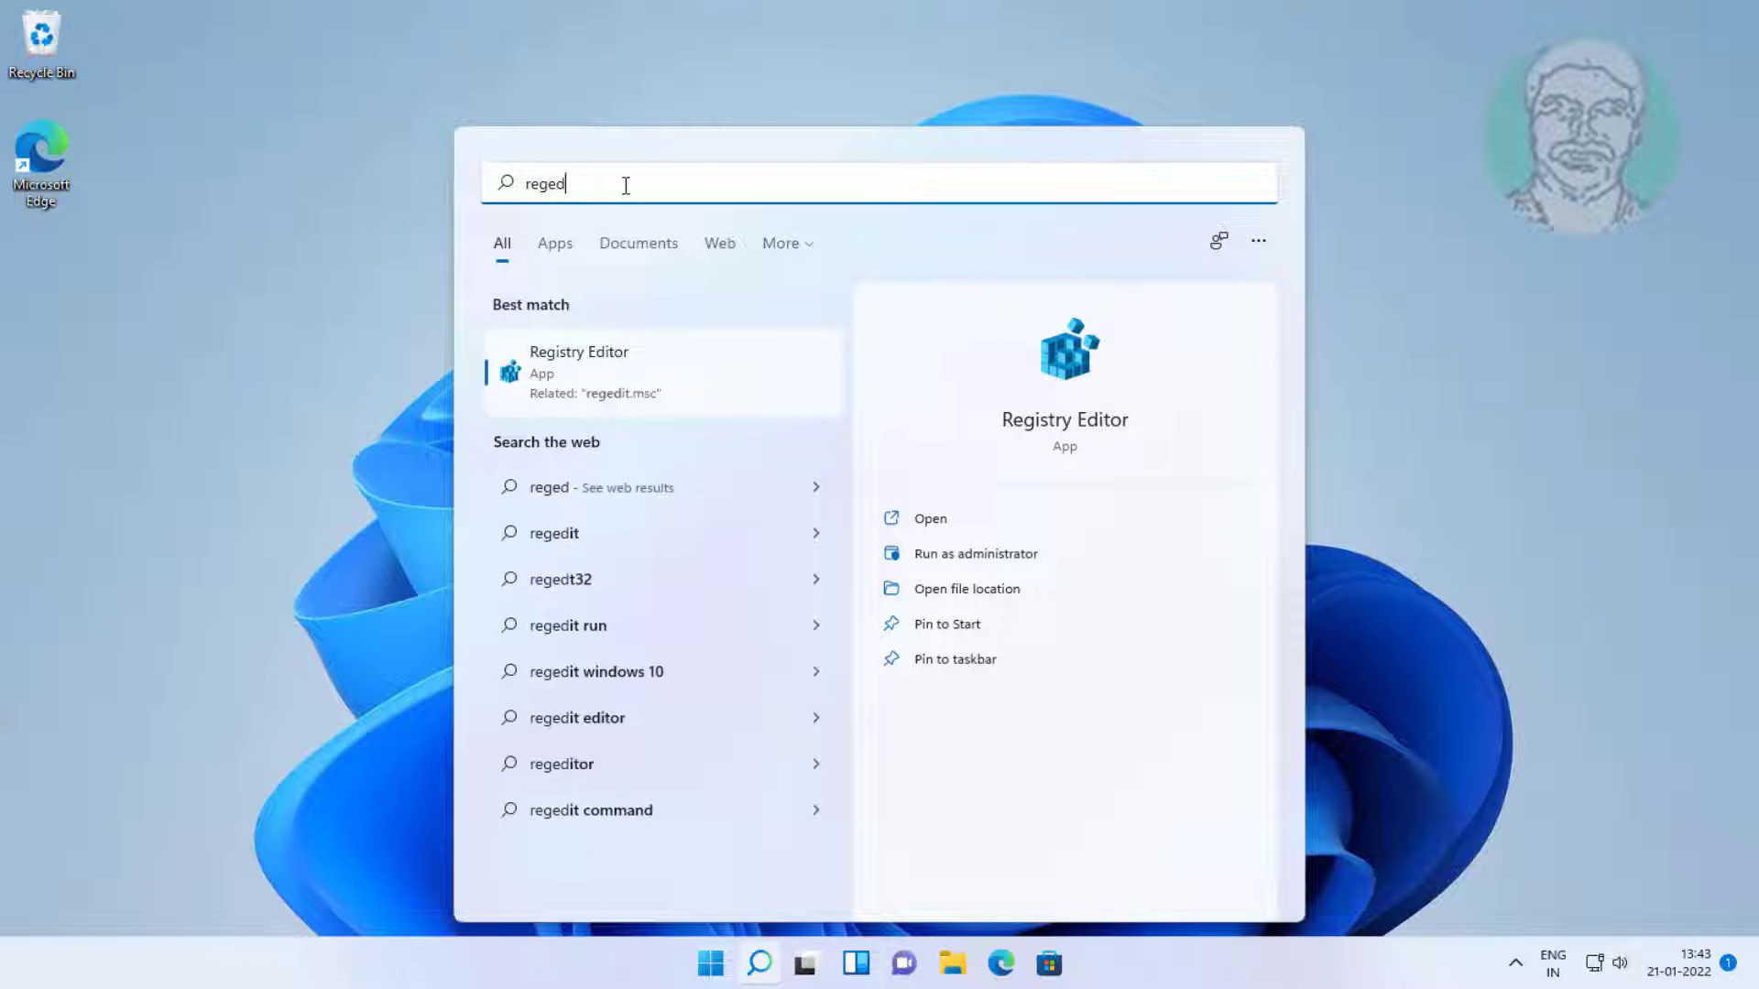
right_click(552, 368)
left_click(643, 384)
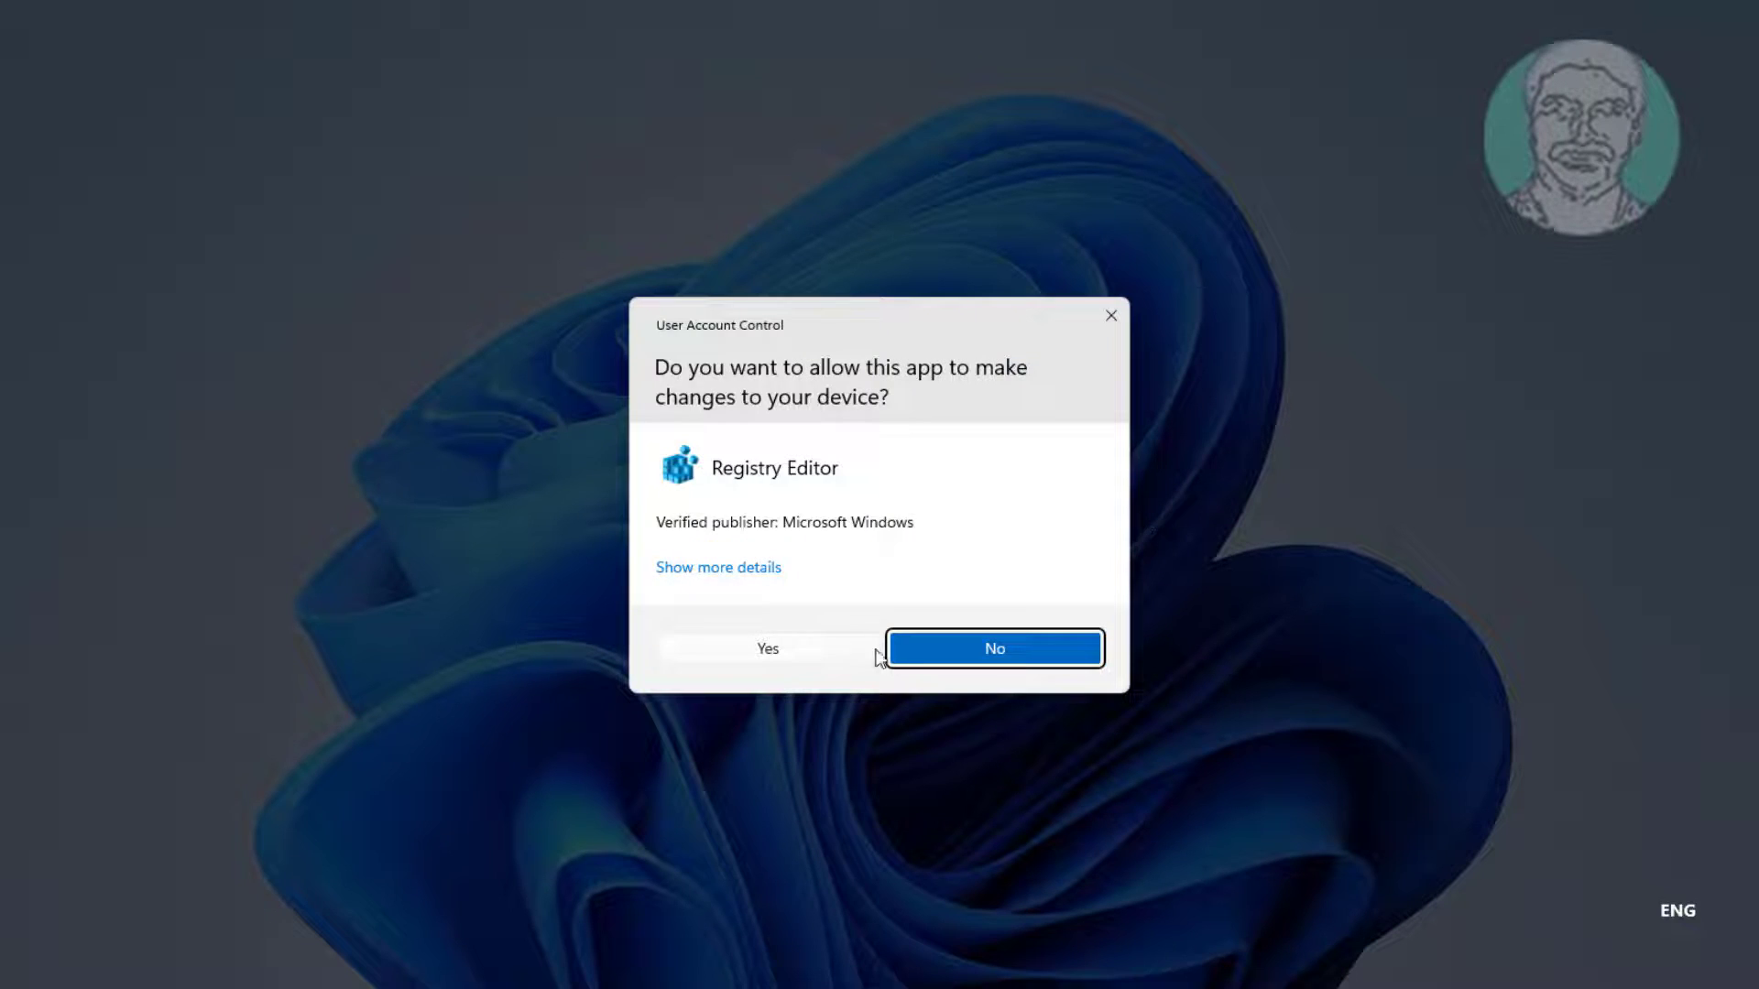
Approve admin access and expand SOFTWARE\Microsoft\Active Setup\Installed Components, widening the key pane
left_click(844, 656)
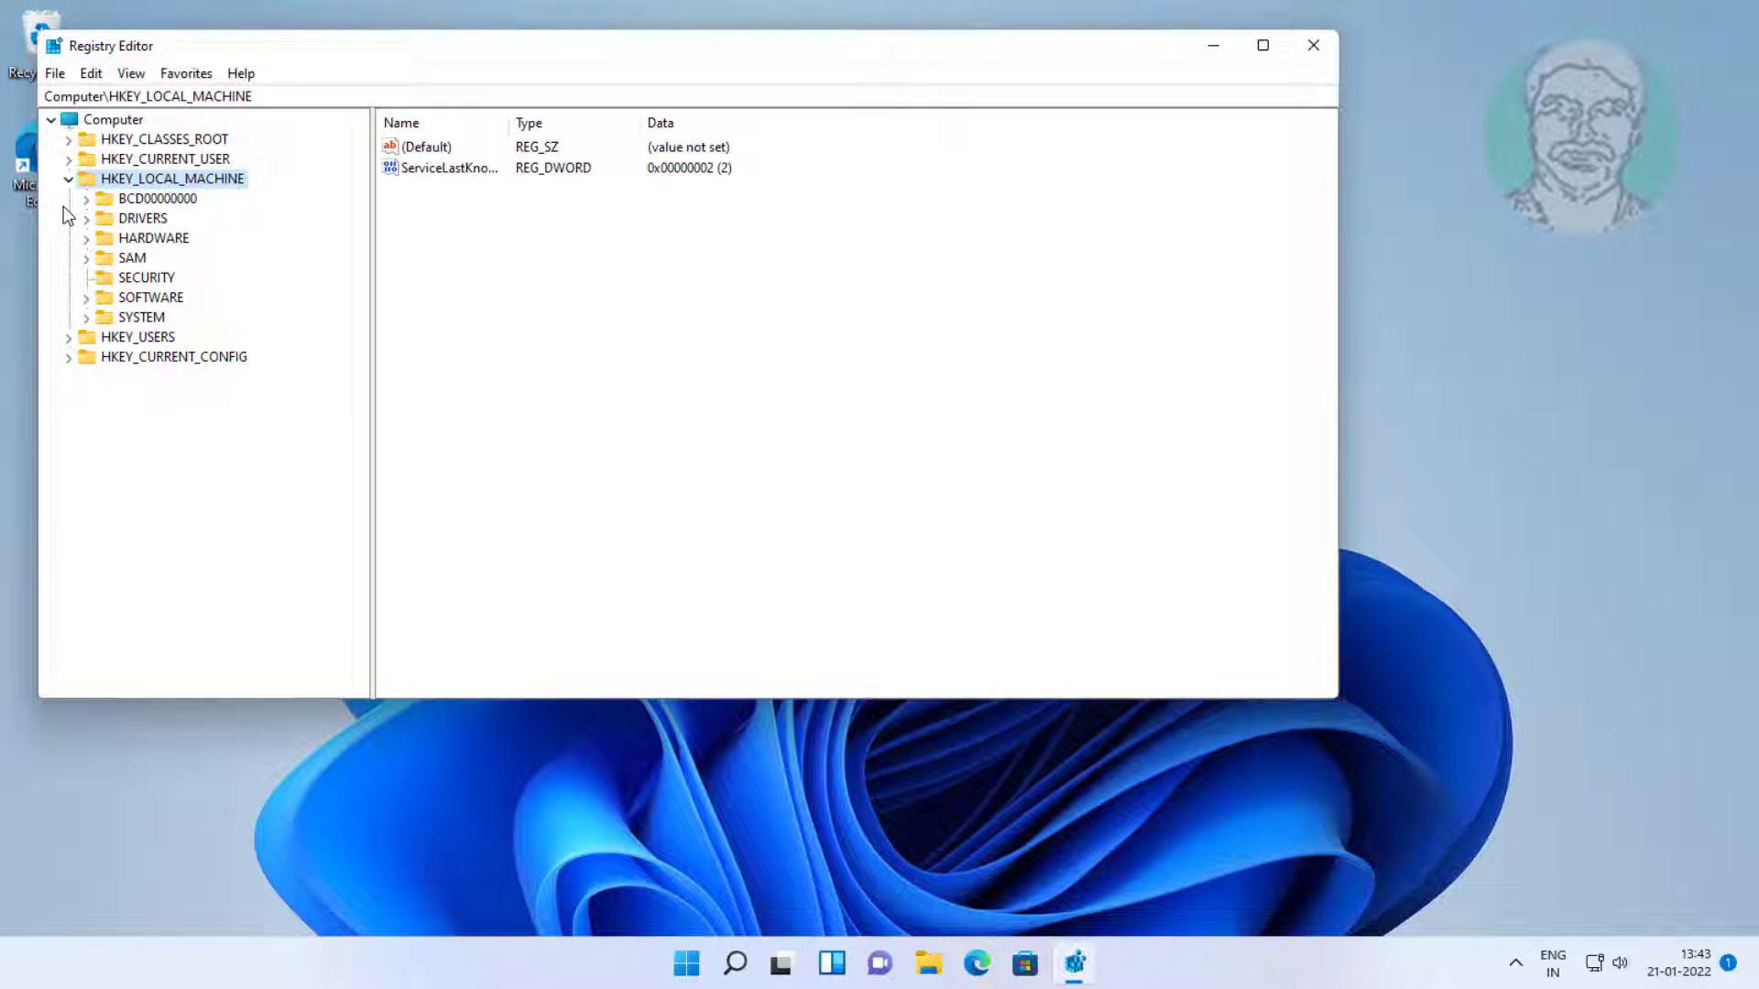
left_click(149, 301)
left_click(87, 299)
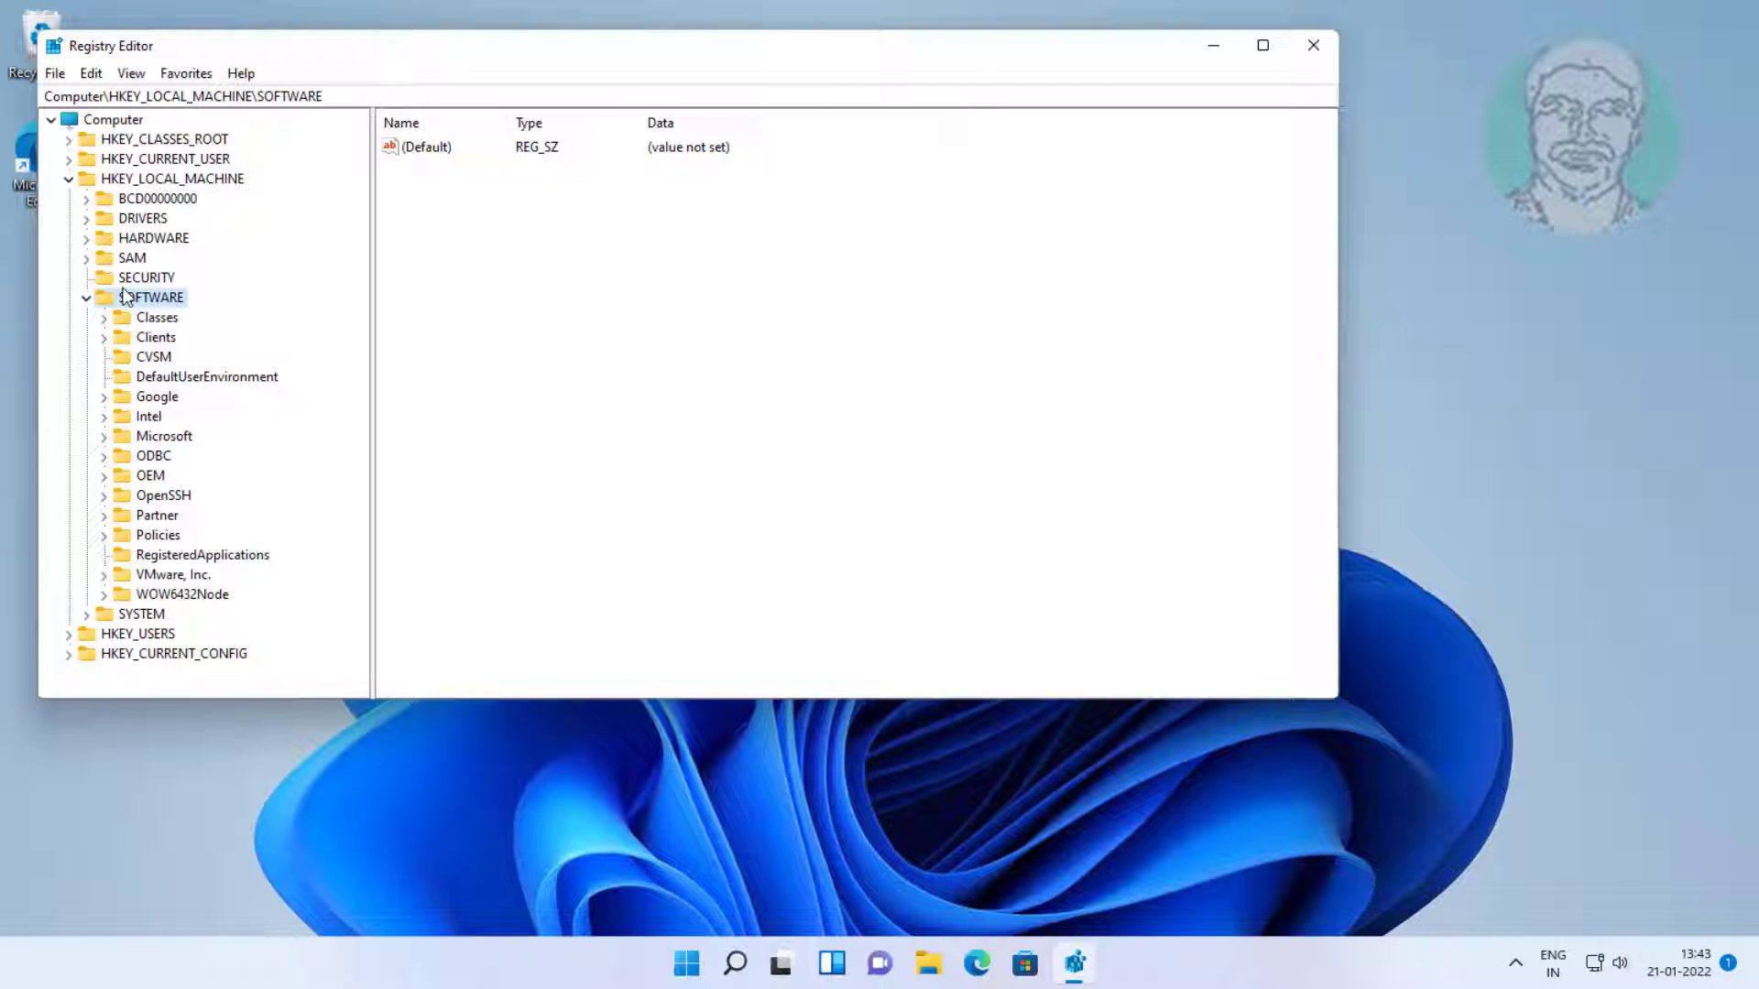
left_click(165, 437)
left_click(104, 437)
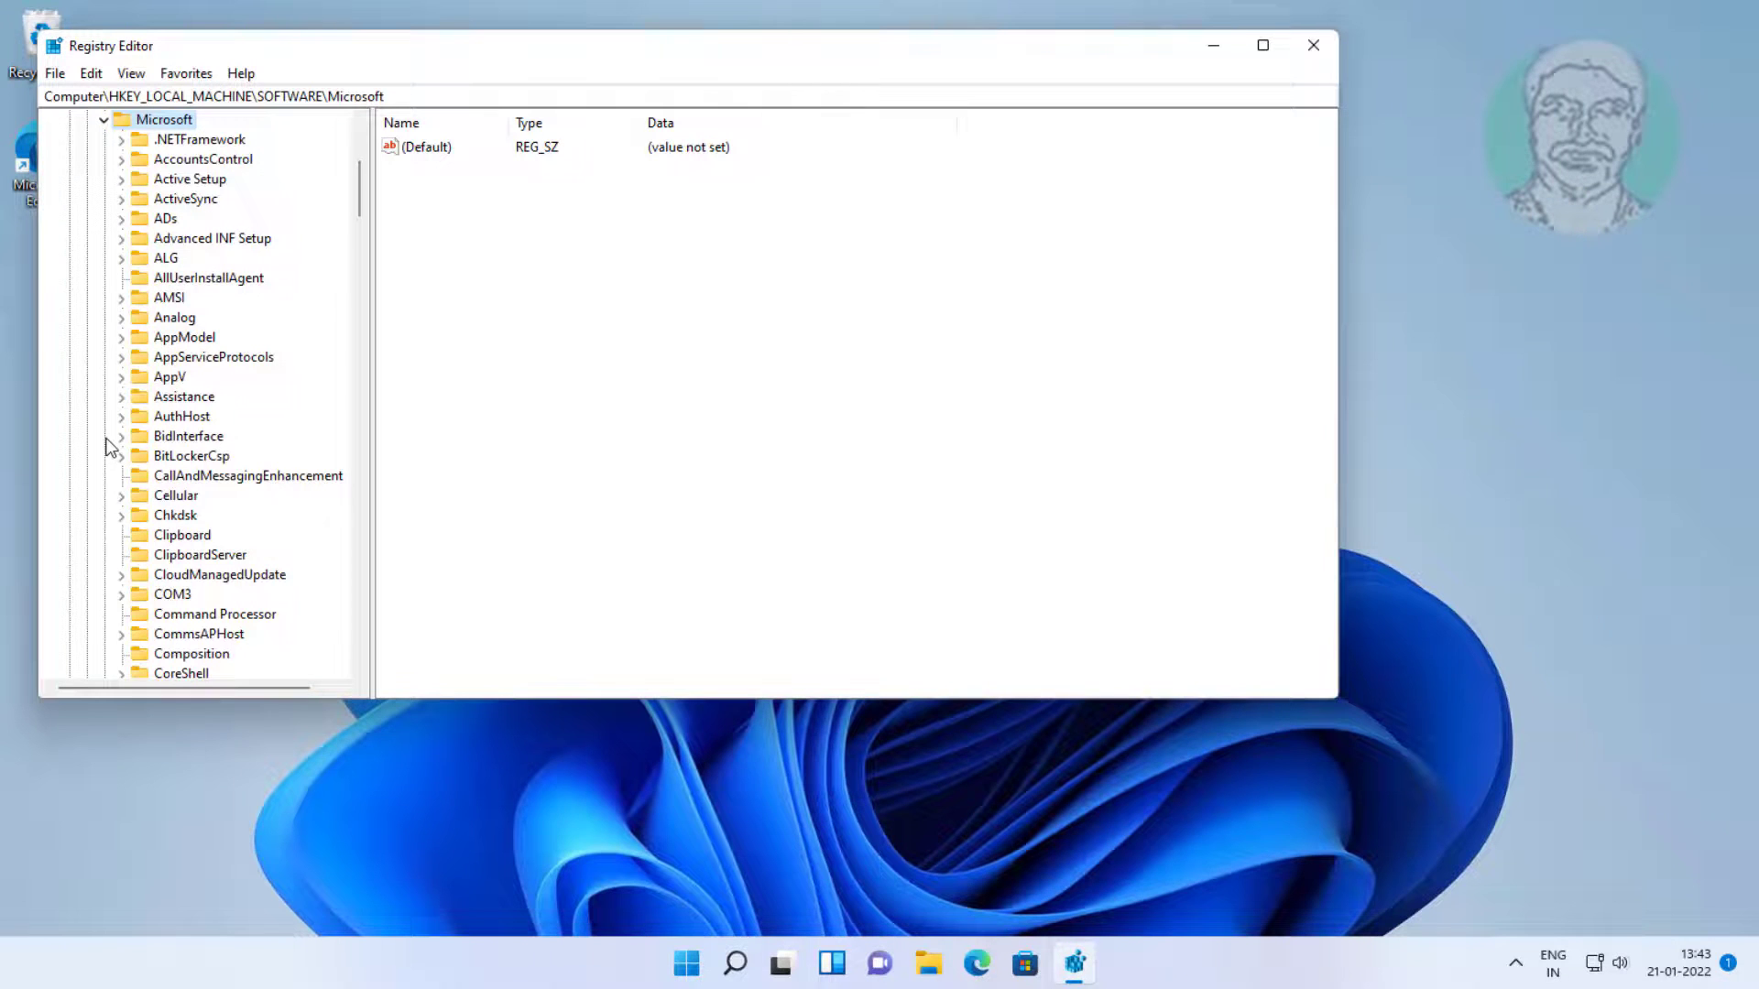
left_click(168, 182)
left_click(122, 180)
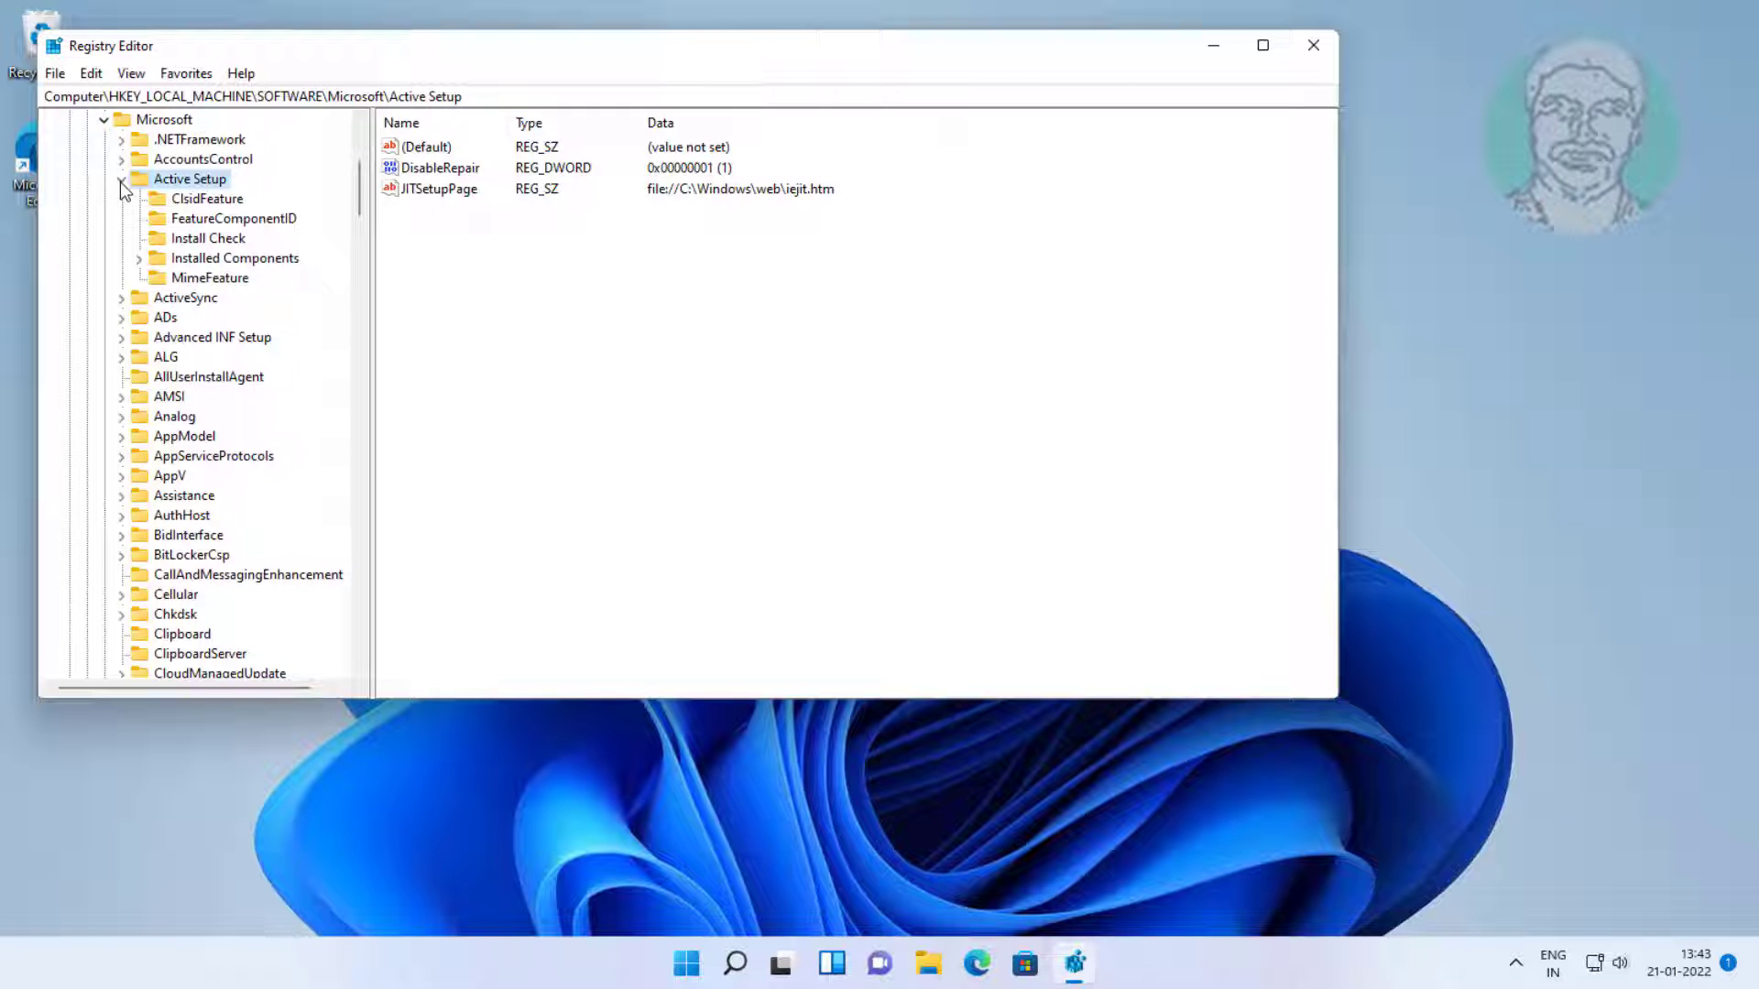
left_click(234, 260)
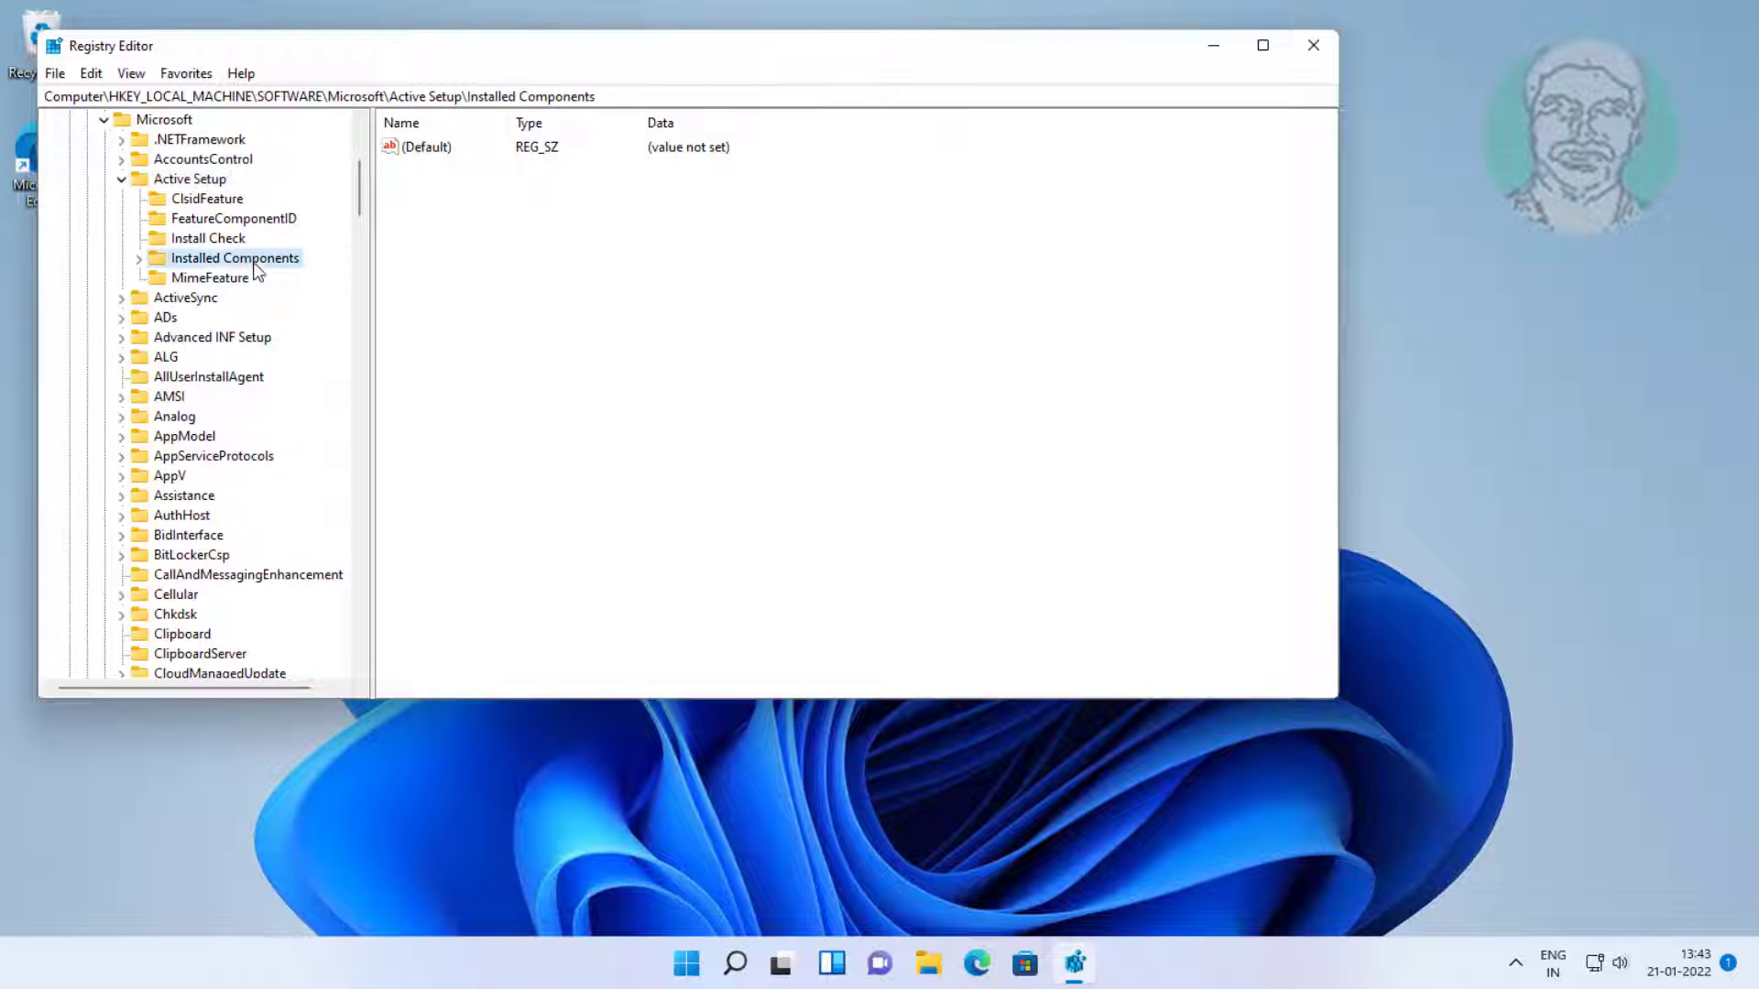
left_click(139, 260)
left_click_drag(366, 277, 540, 280)
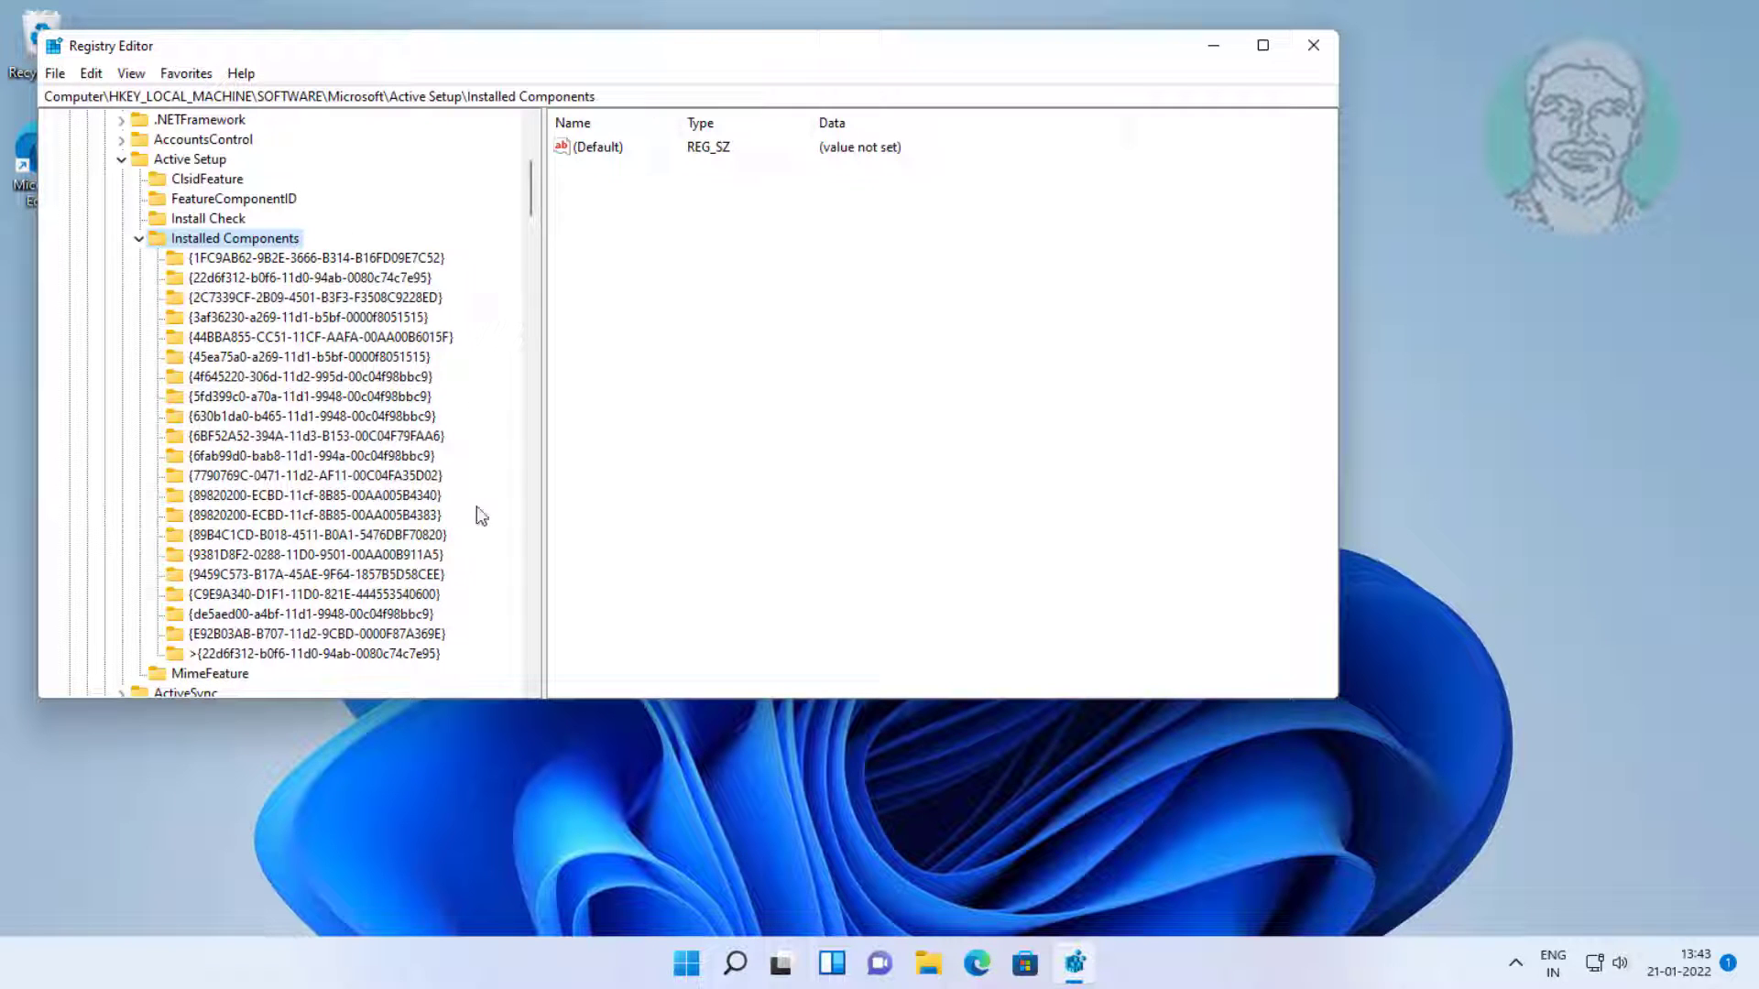
Delete the Windows Desktop Update key {89820200-ECBD-11cf-8B85-00AA005B4340} and confirm
left_click(415, 497)
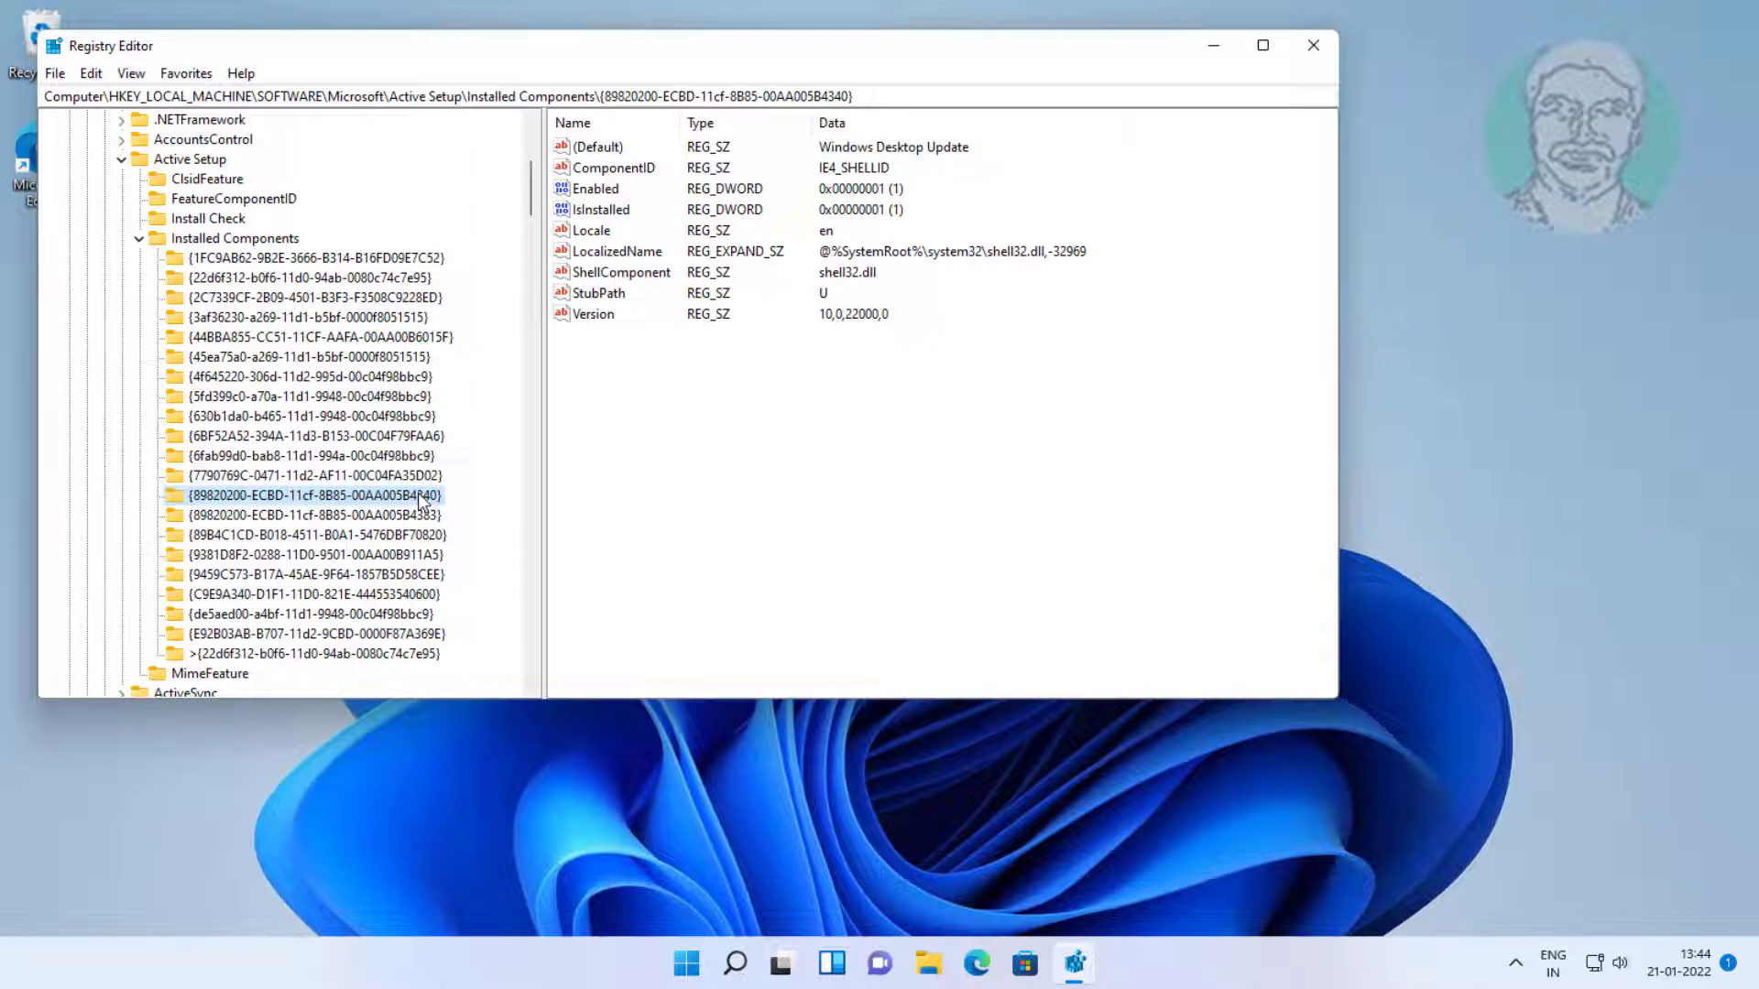
right_click(420, 499)
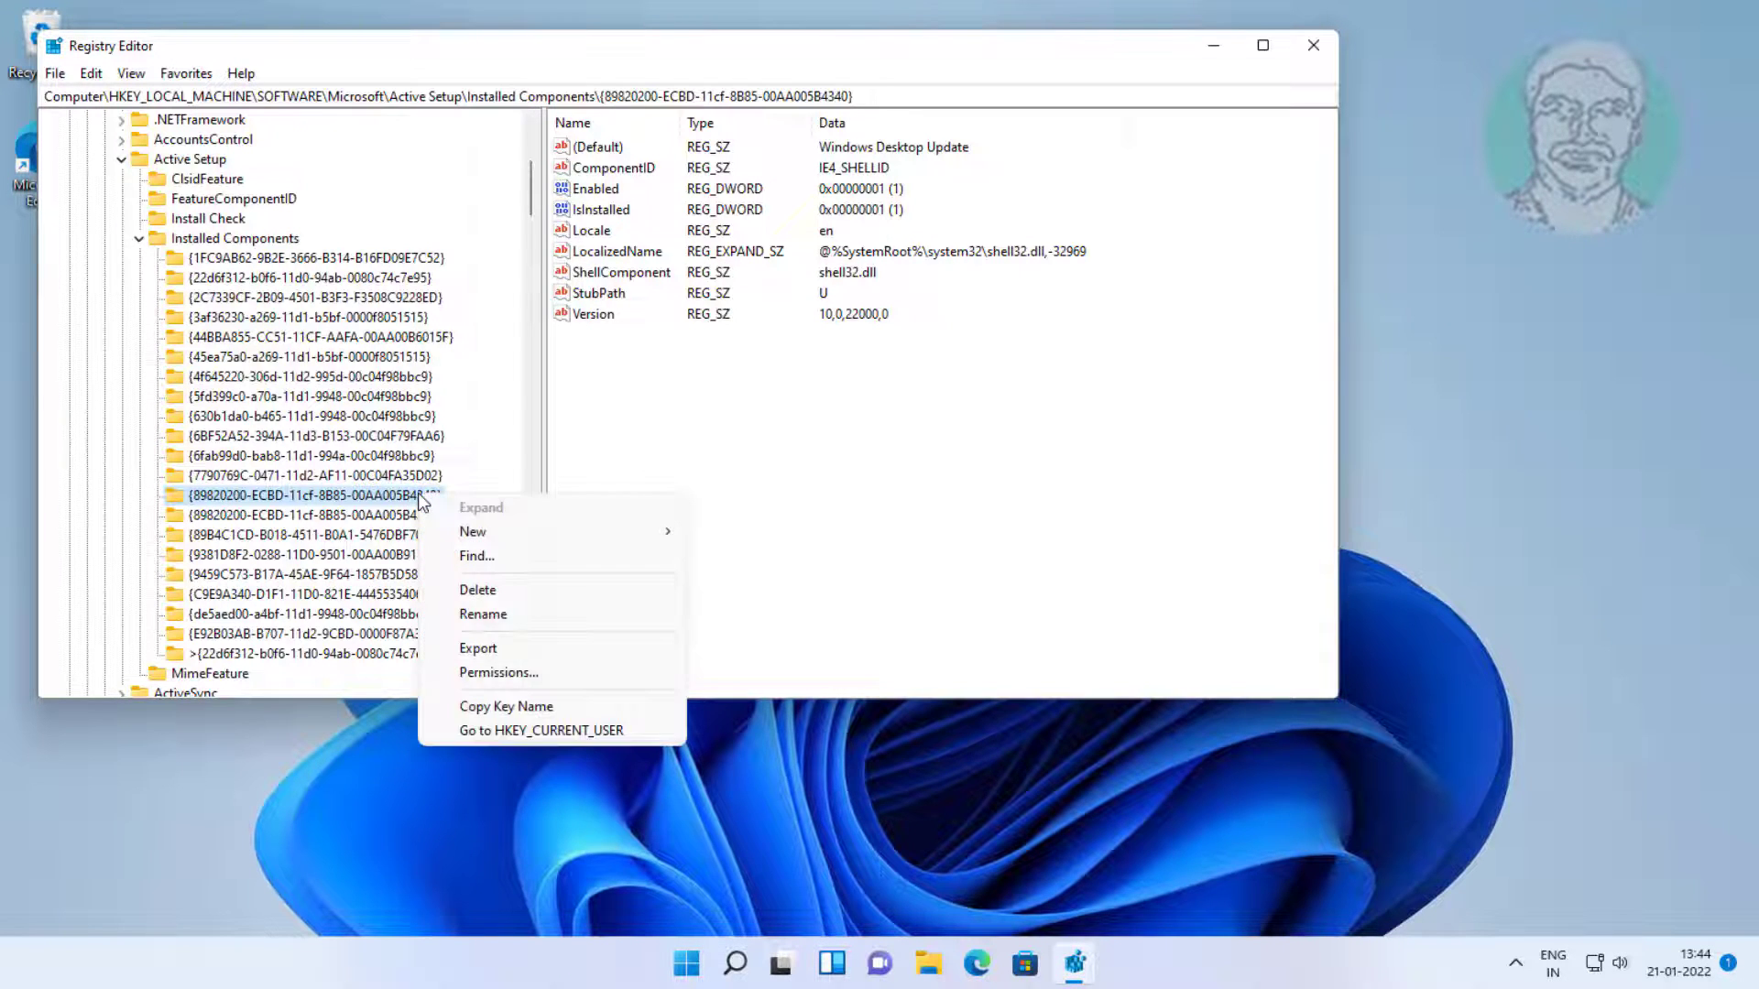
left_click(471, 593)
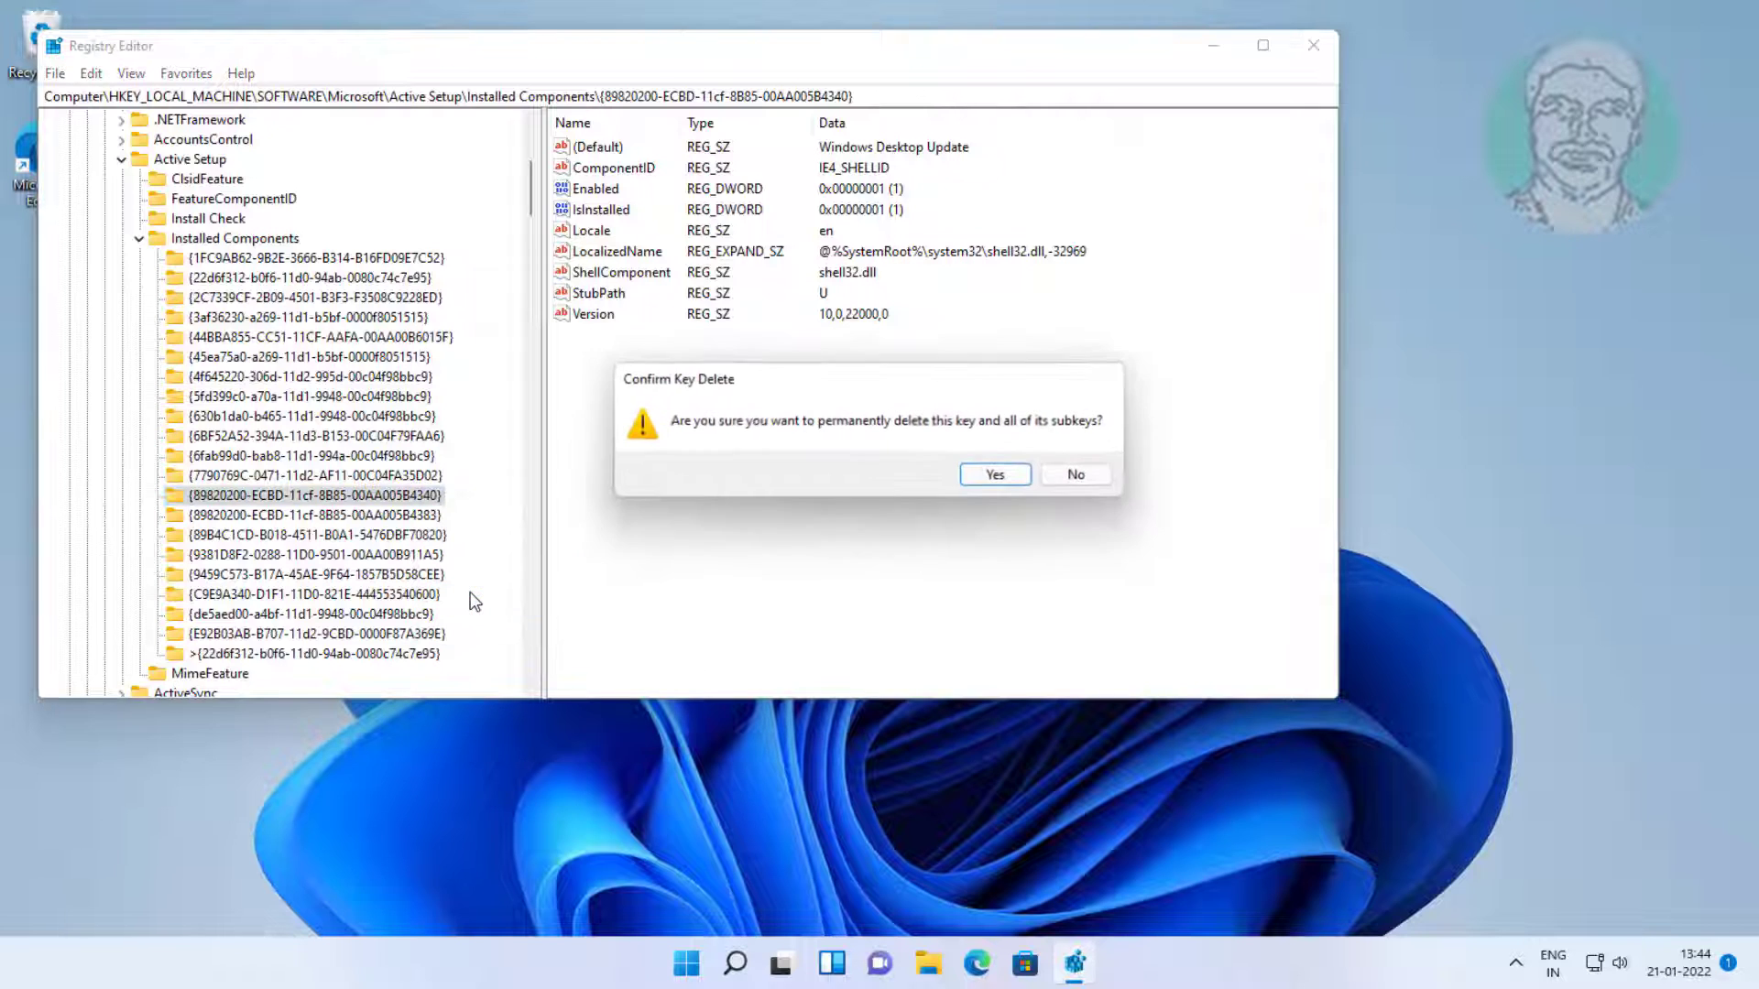
left_click(1015, 477)
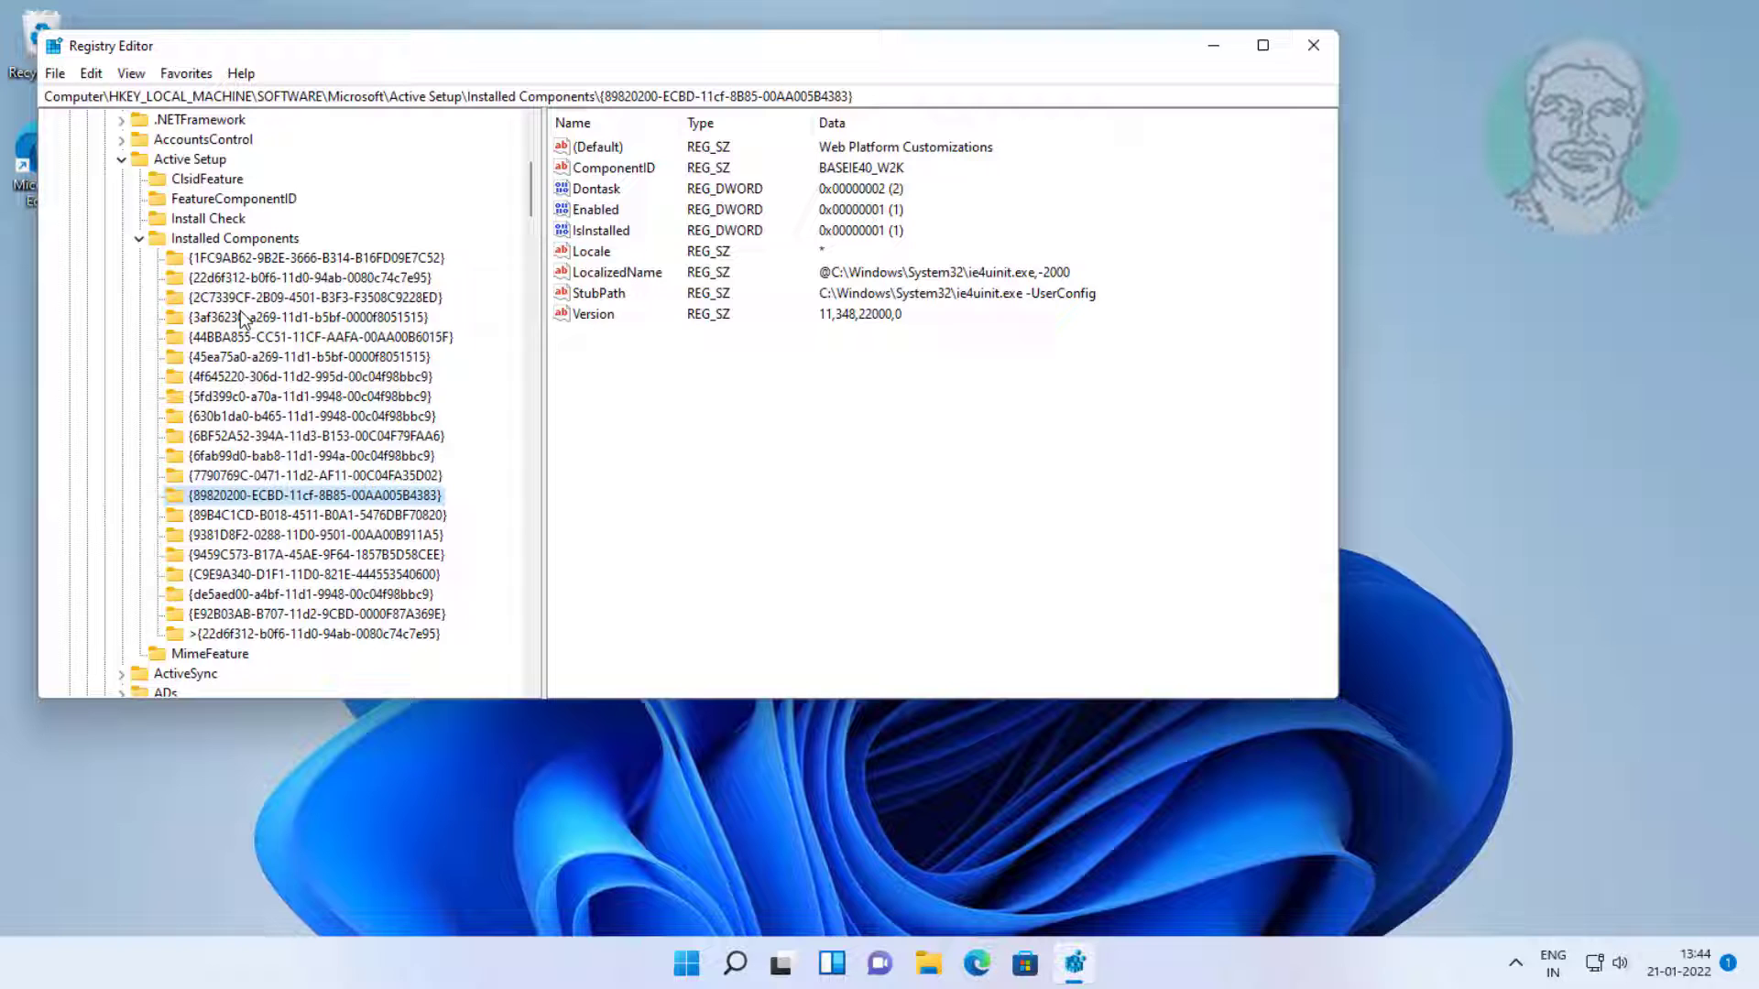
Delete the Windows Media Player 12.0 key {22d6f312-b0f6-11d0-94ab-0080c74c7e95} and confirm
left_click(224, 281)
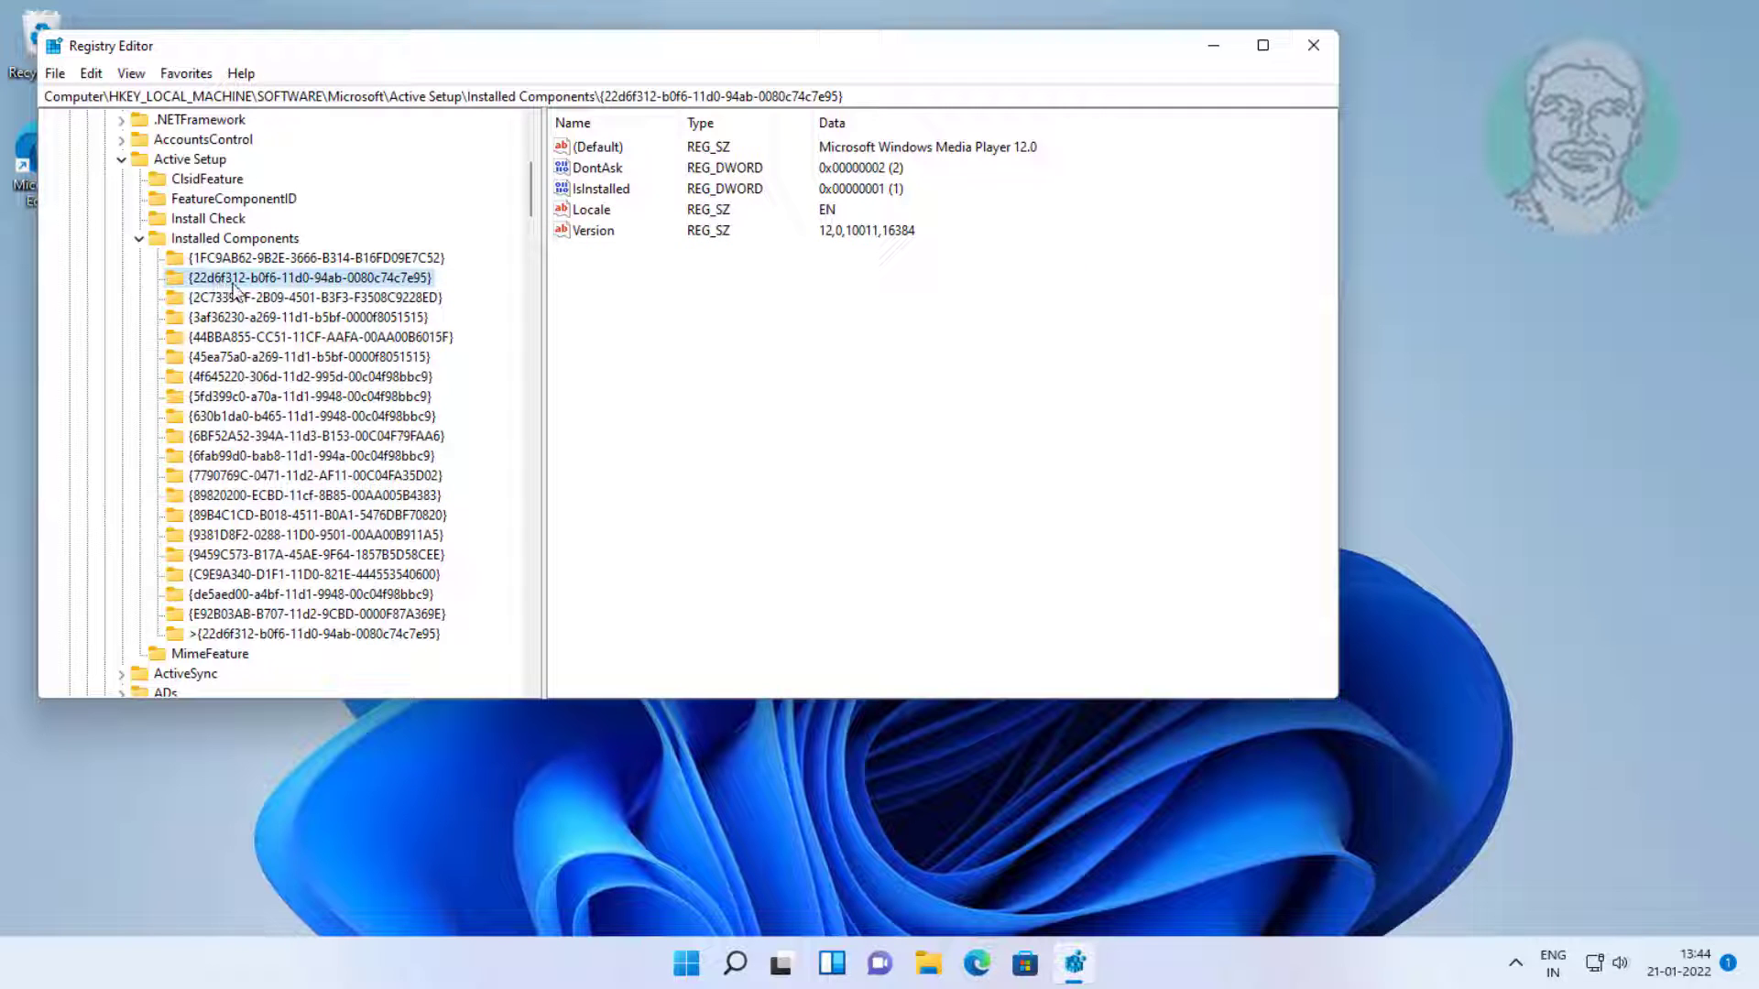
right_click(426, 280)
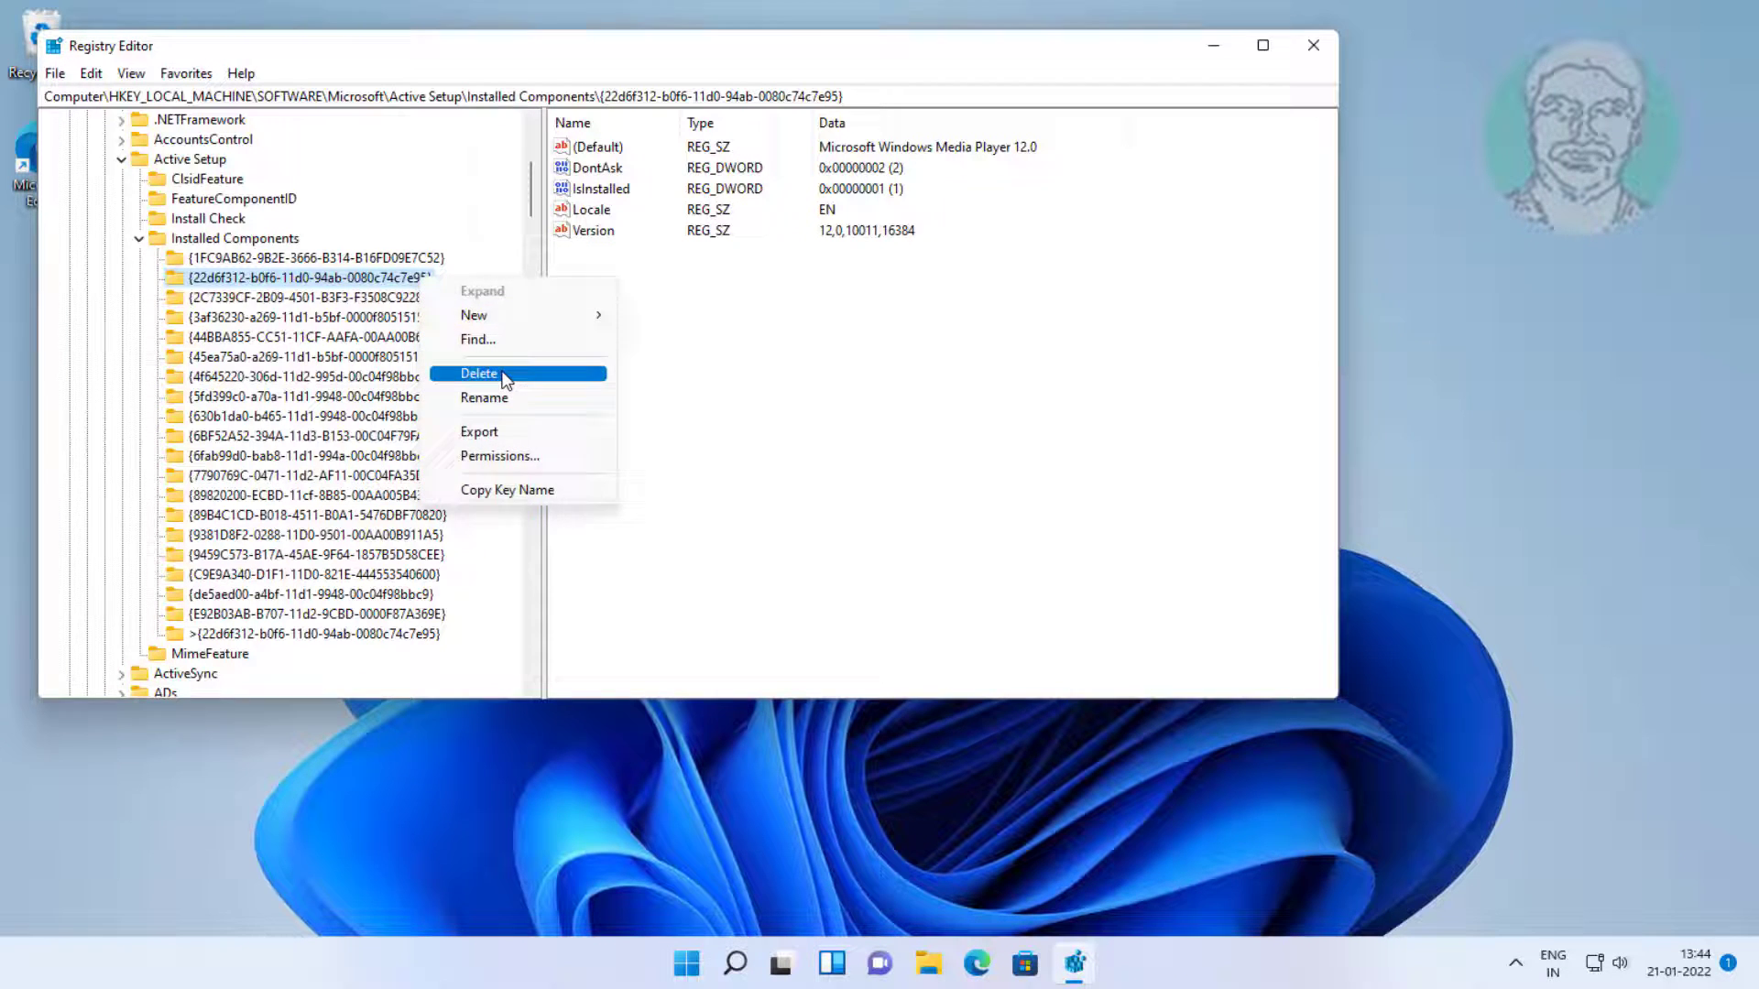
left_click(472, 373)
left_click(995, 477)
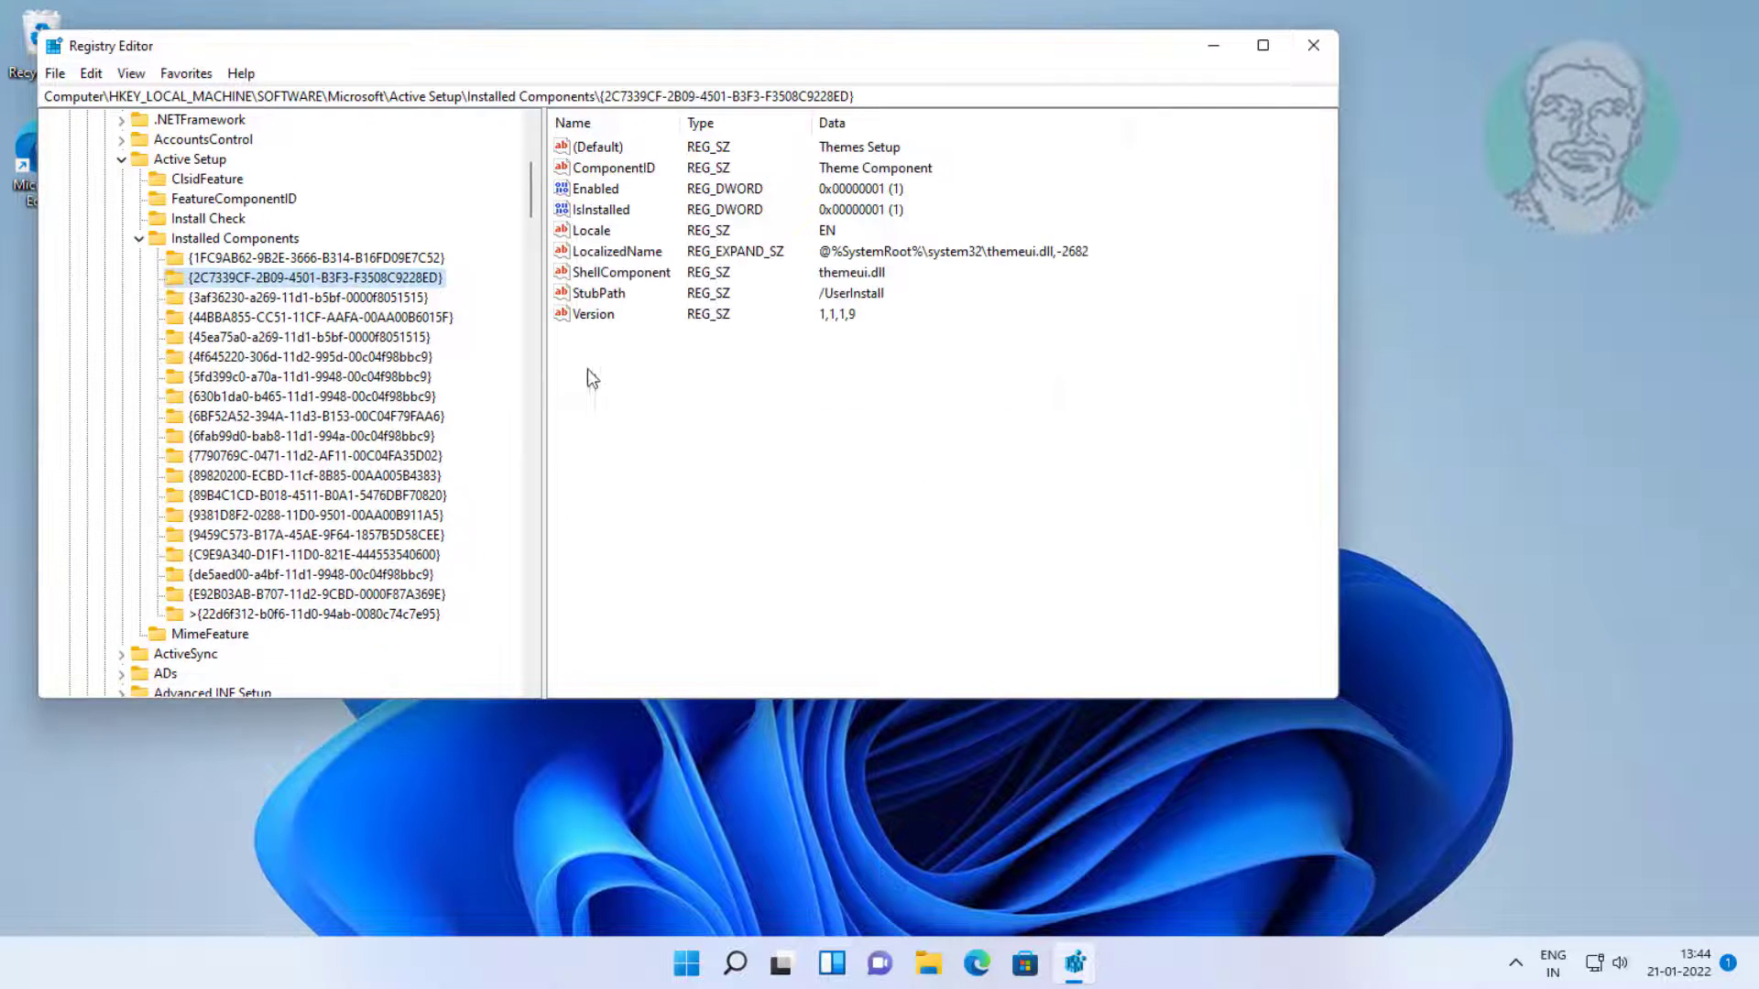
Collapse Installed Components, Active Setup, Microsoft, SOFTWARE and HKEY_LOCAL_MACHINE in the key tree
left_click(139, 240)
left_click(121, 159)
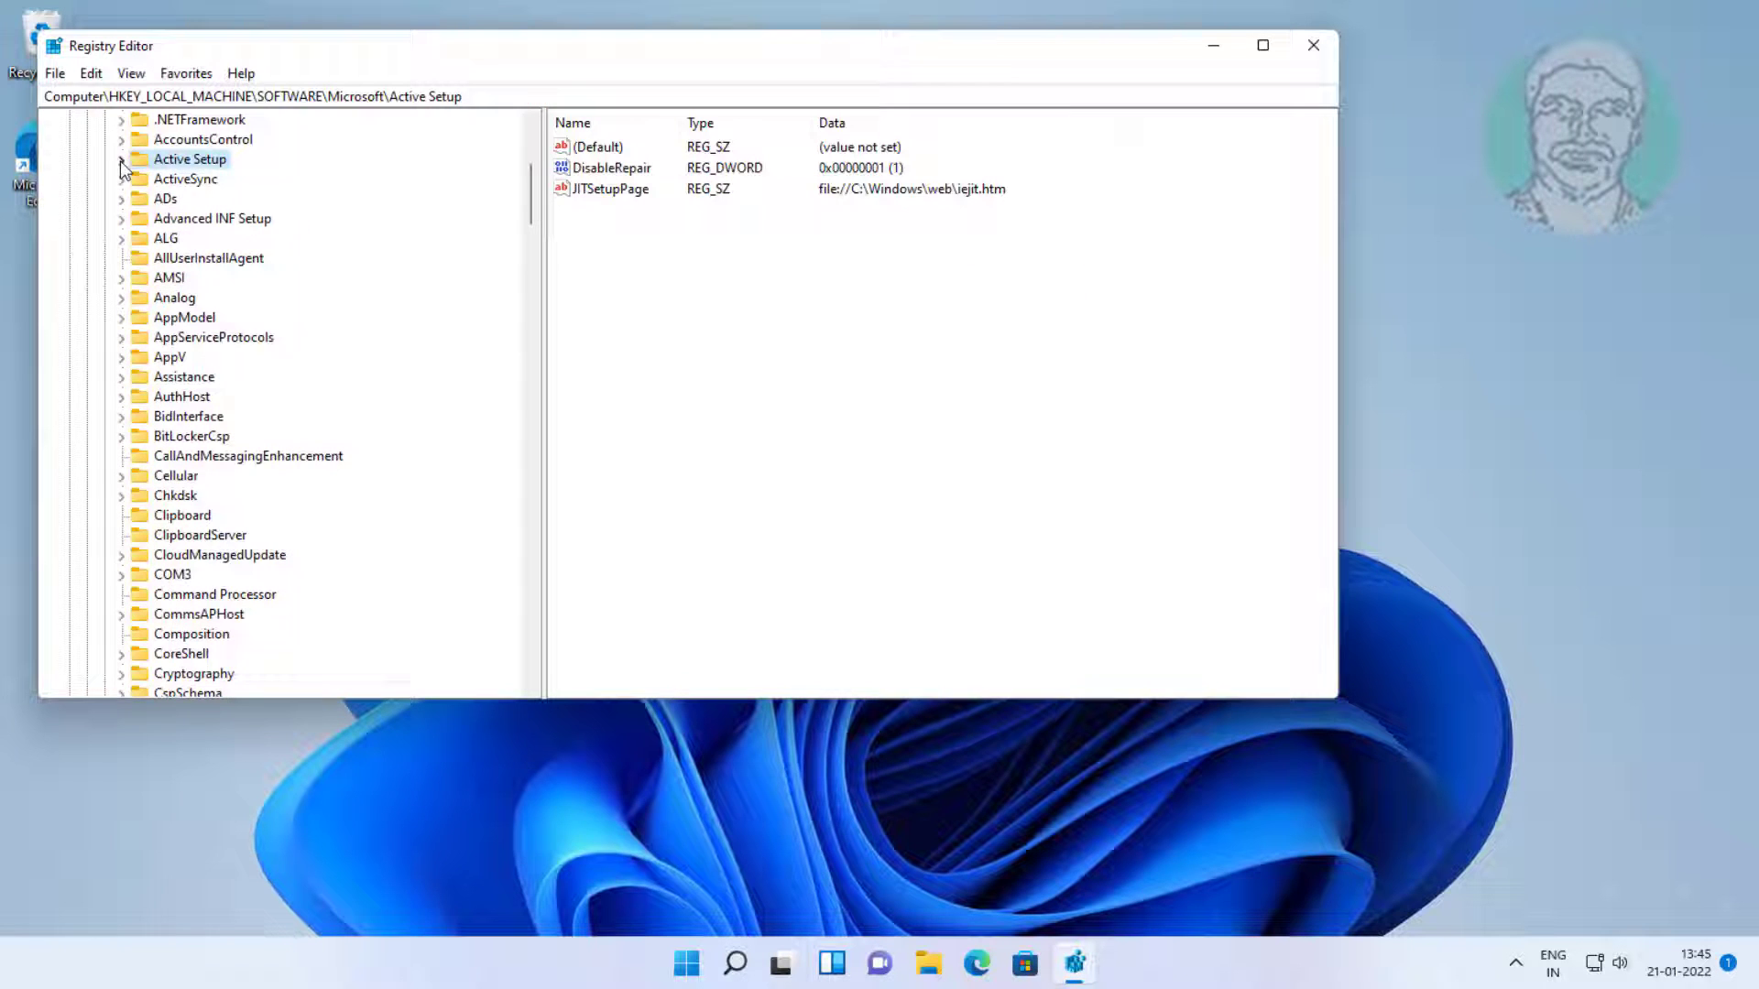
left_click_drag(536, 194, 535, 146)
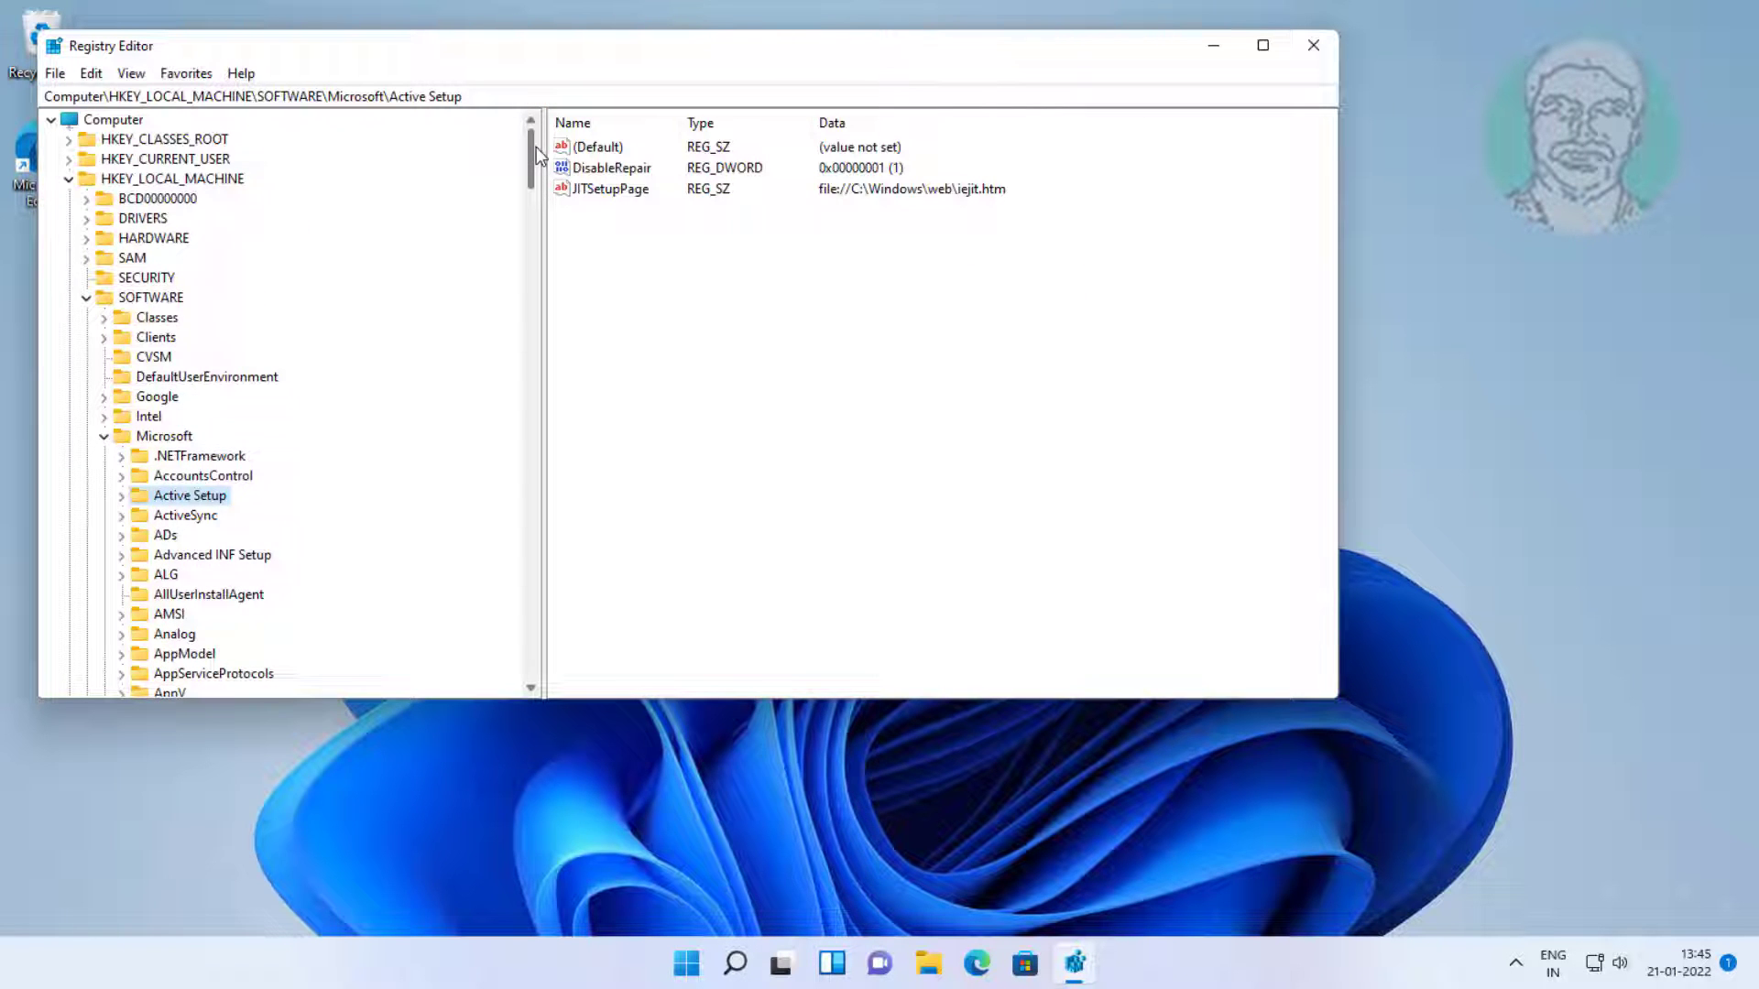
left_click(104, 436)
left_click(86, 297)
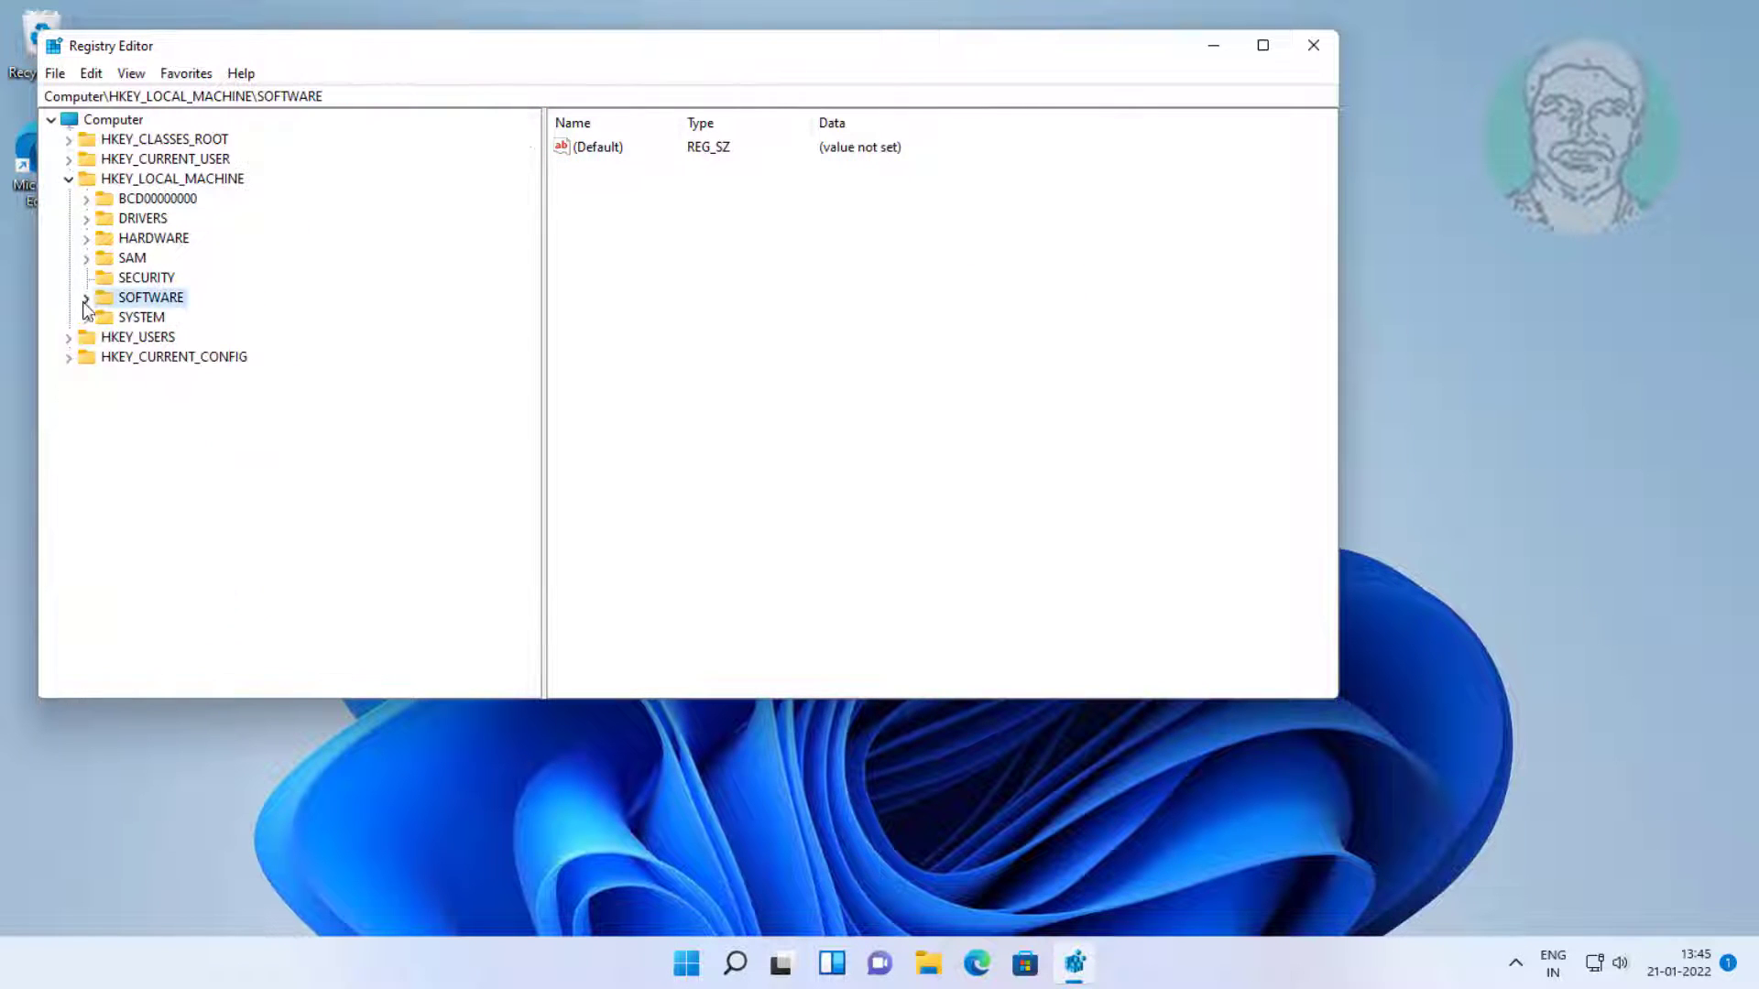
left_click(69, 179)
Close Registry Editor and restart the PC from the Start menu power options
left_click(1297, 49)
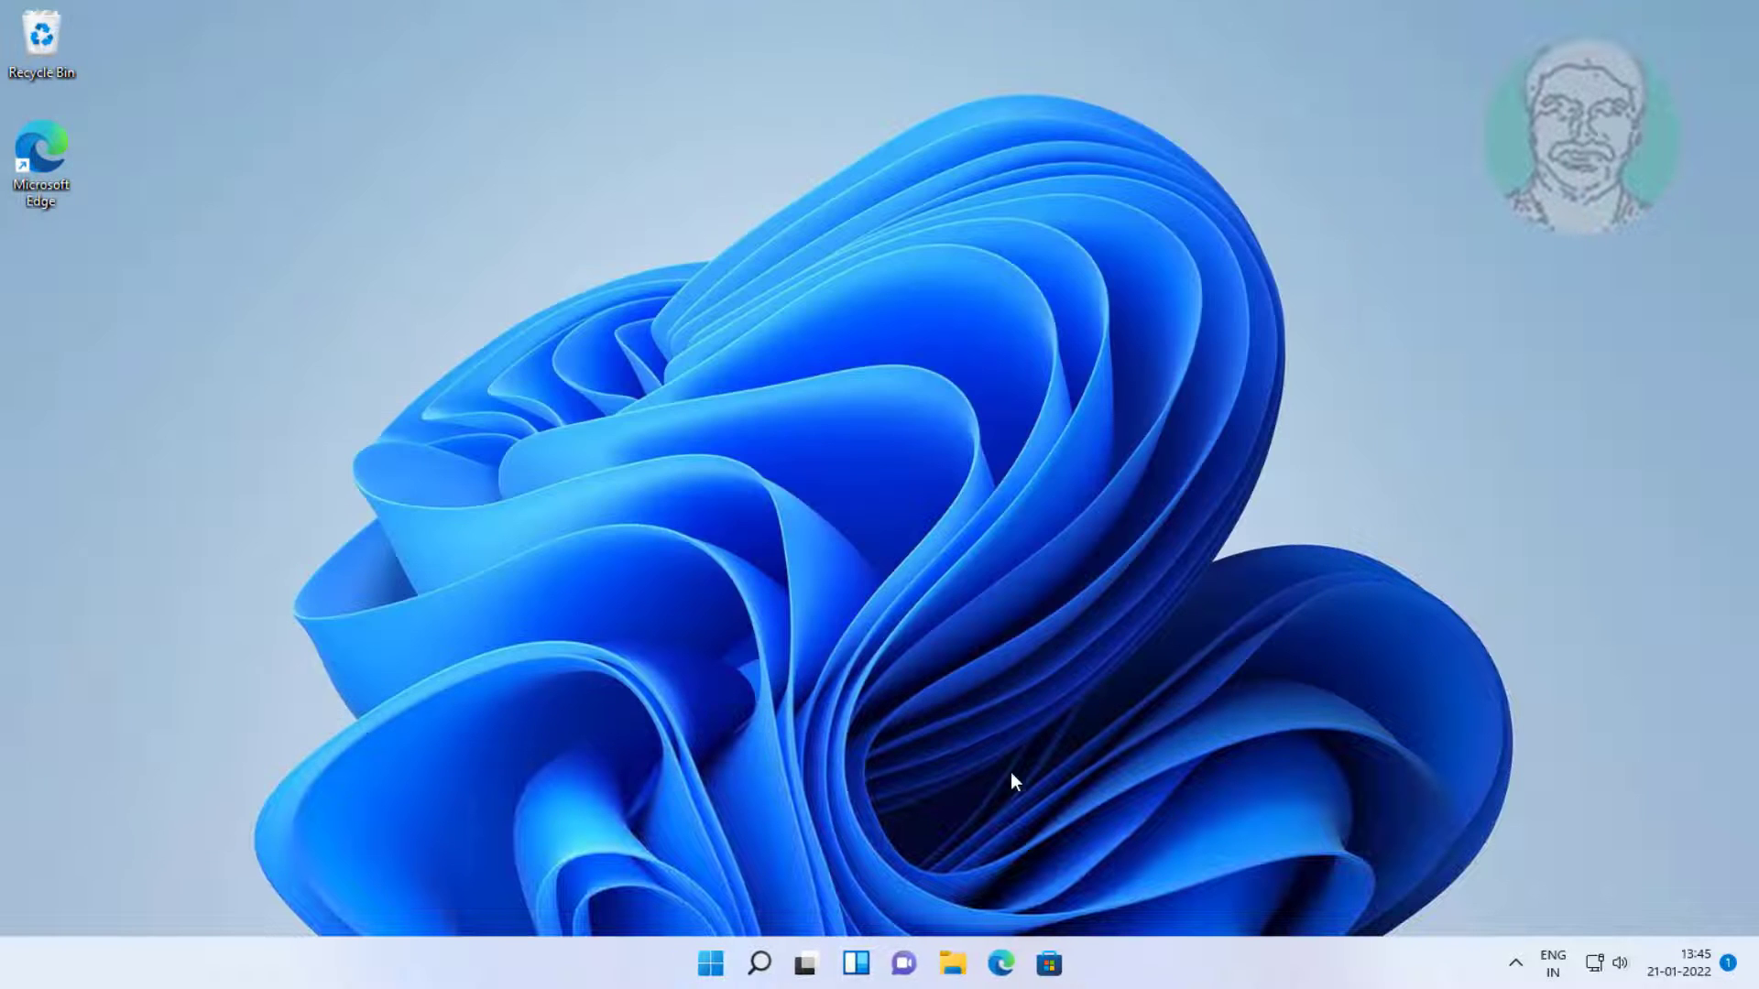
left_click(710, 963)
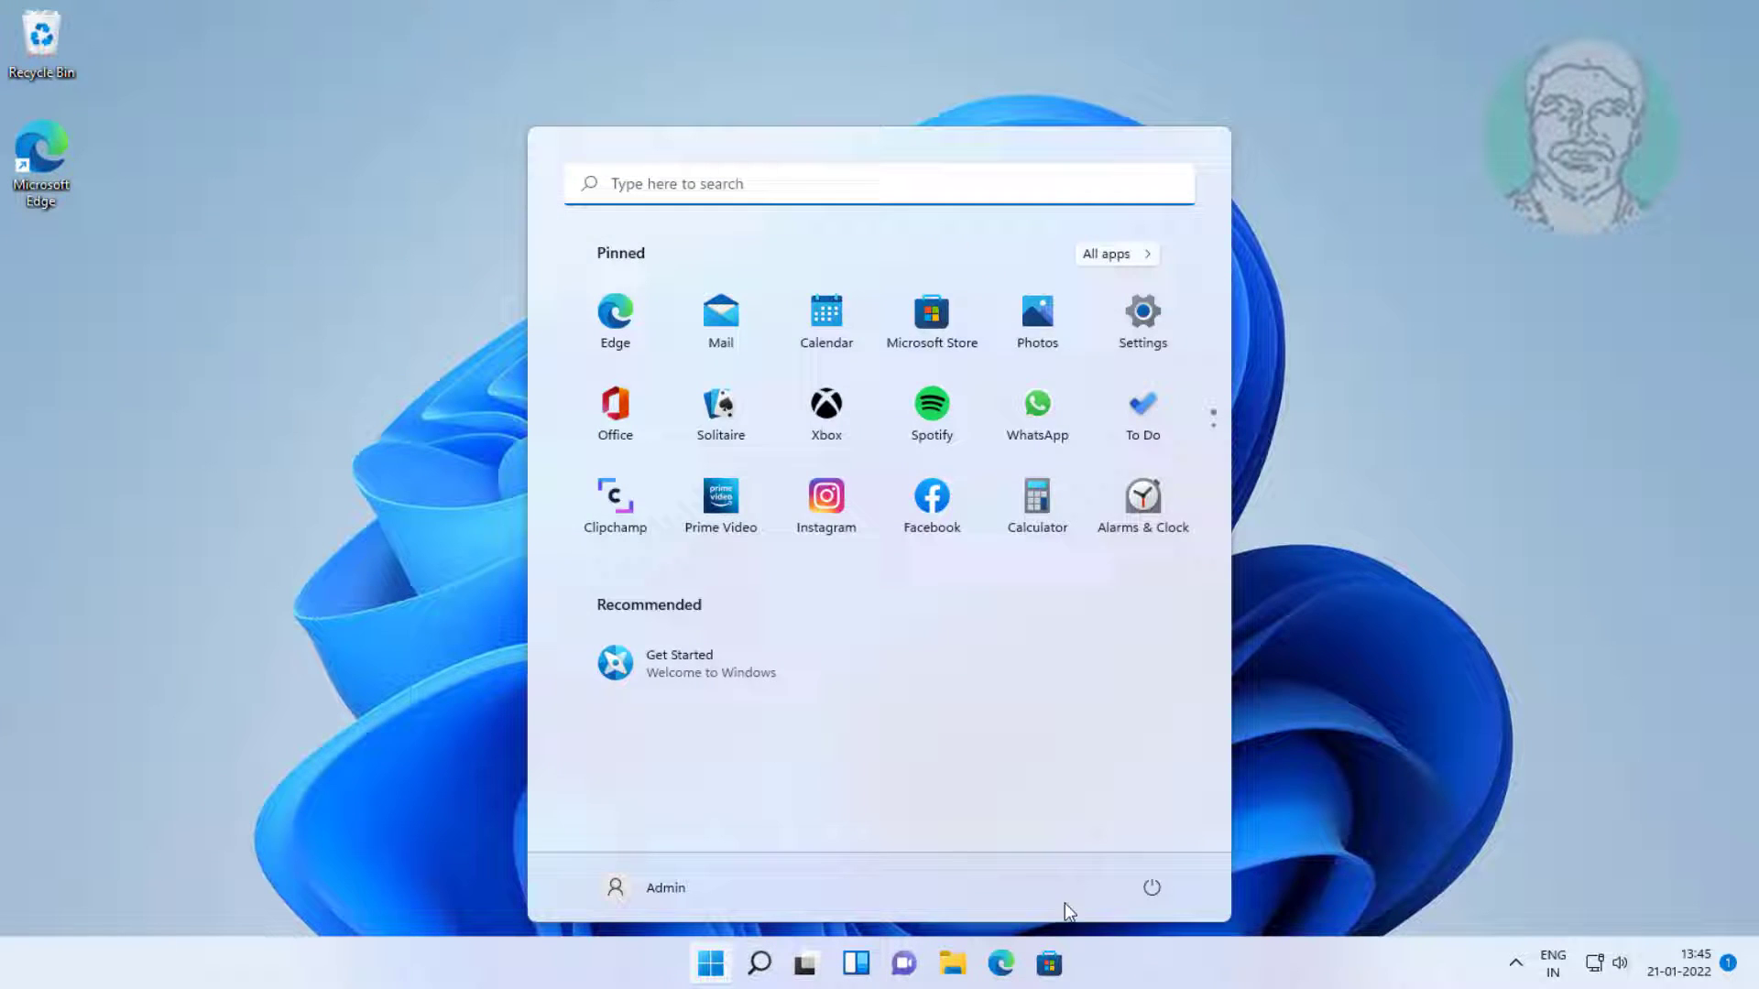
left_click(1152, 886)
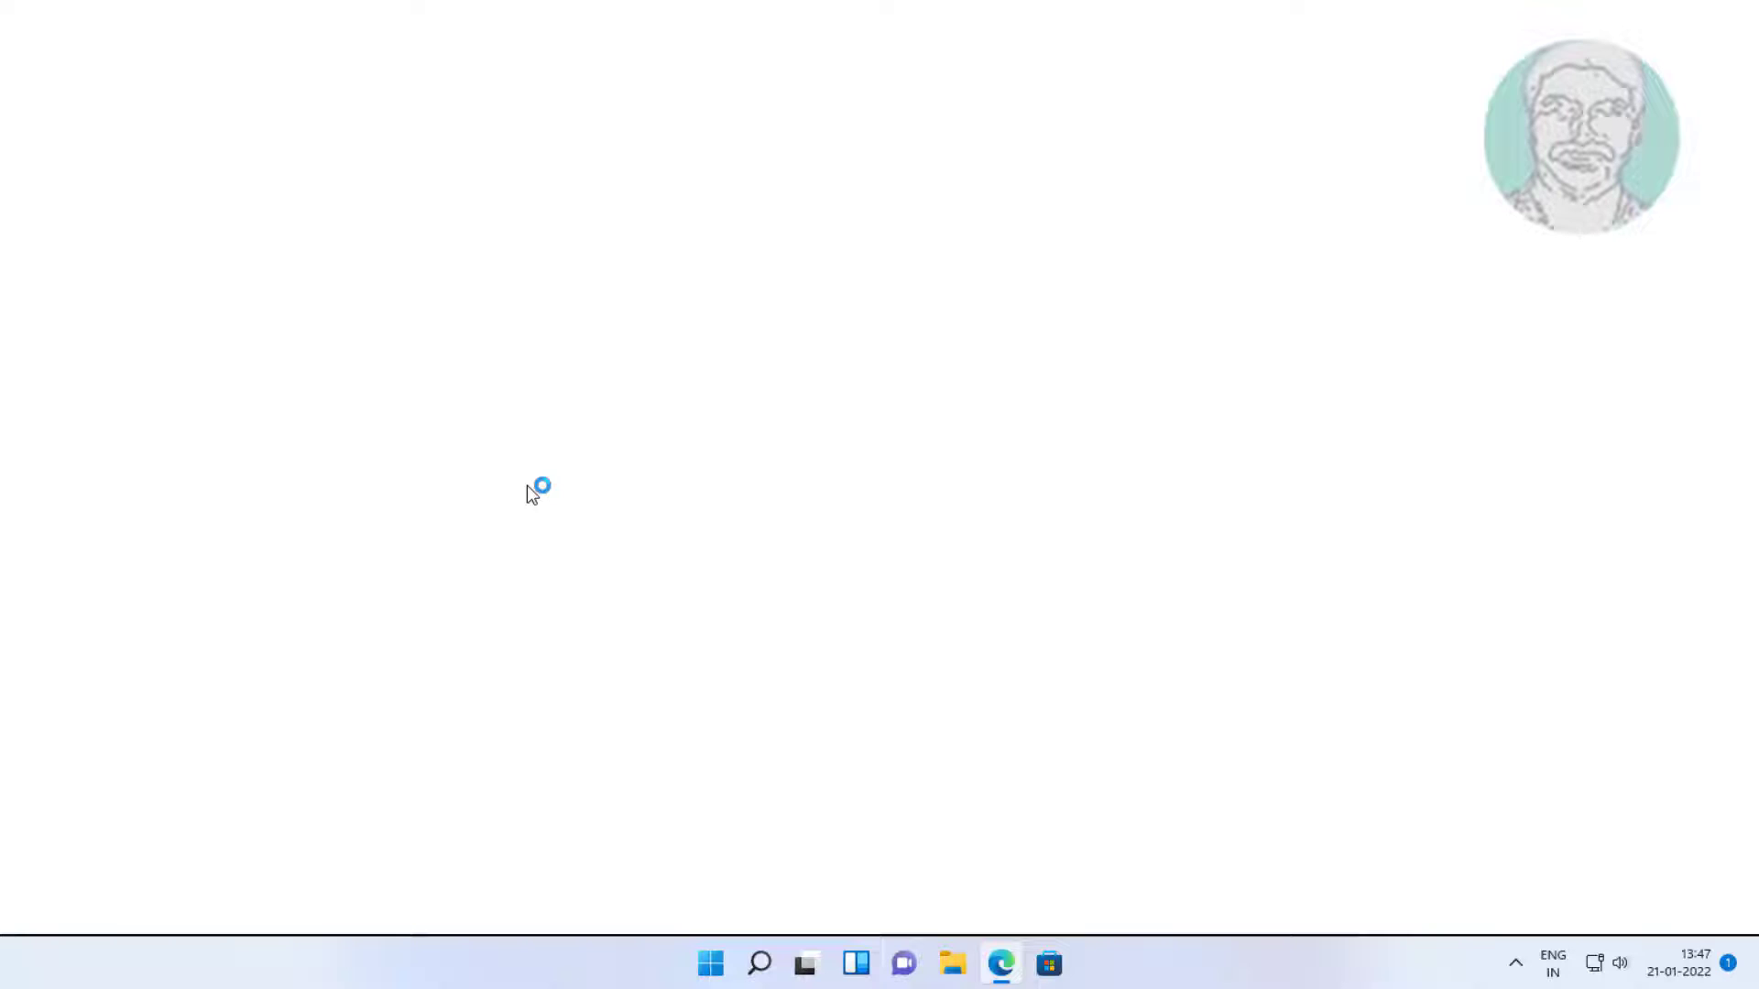
Search the web for 'windows 11 download' and open the microsoft.com Download Windows 11 result
type("windows")
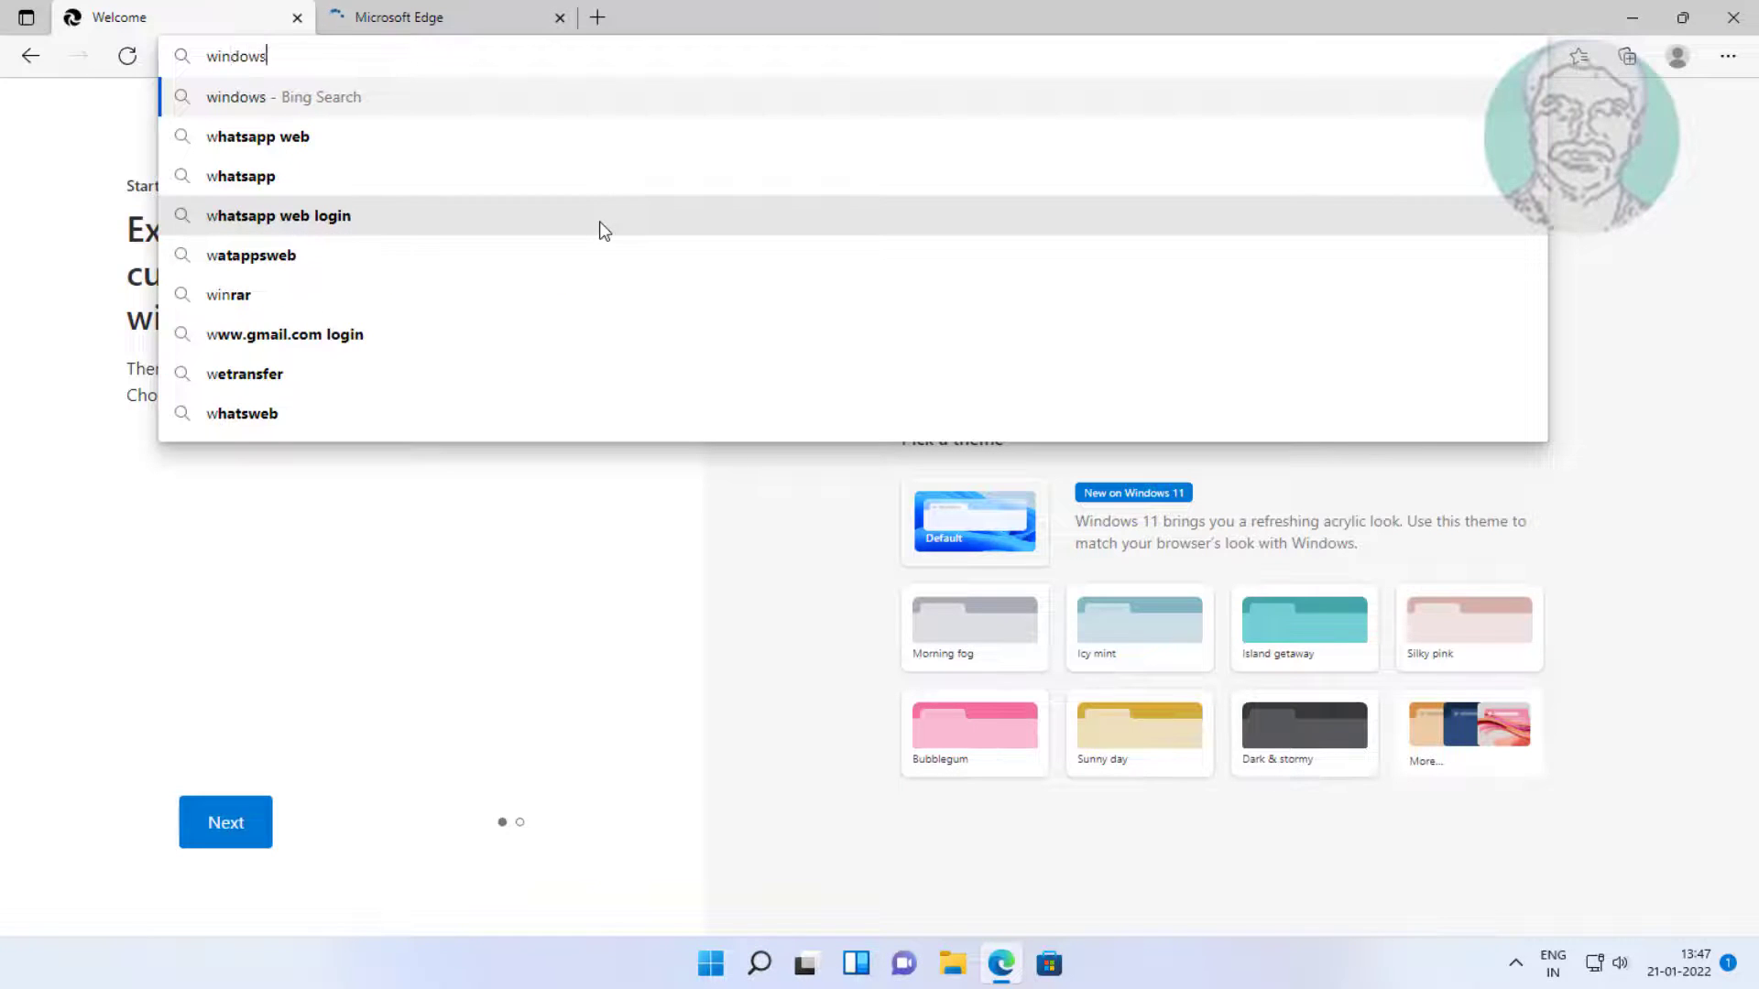
type(" 11 download")
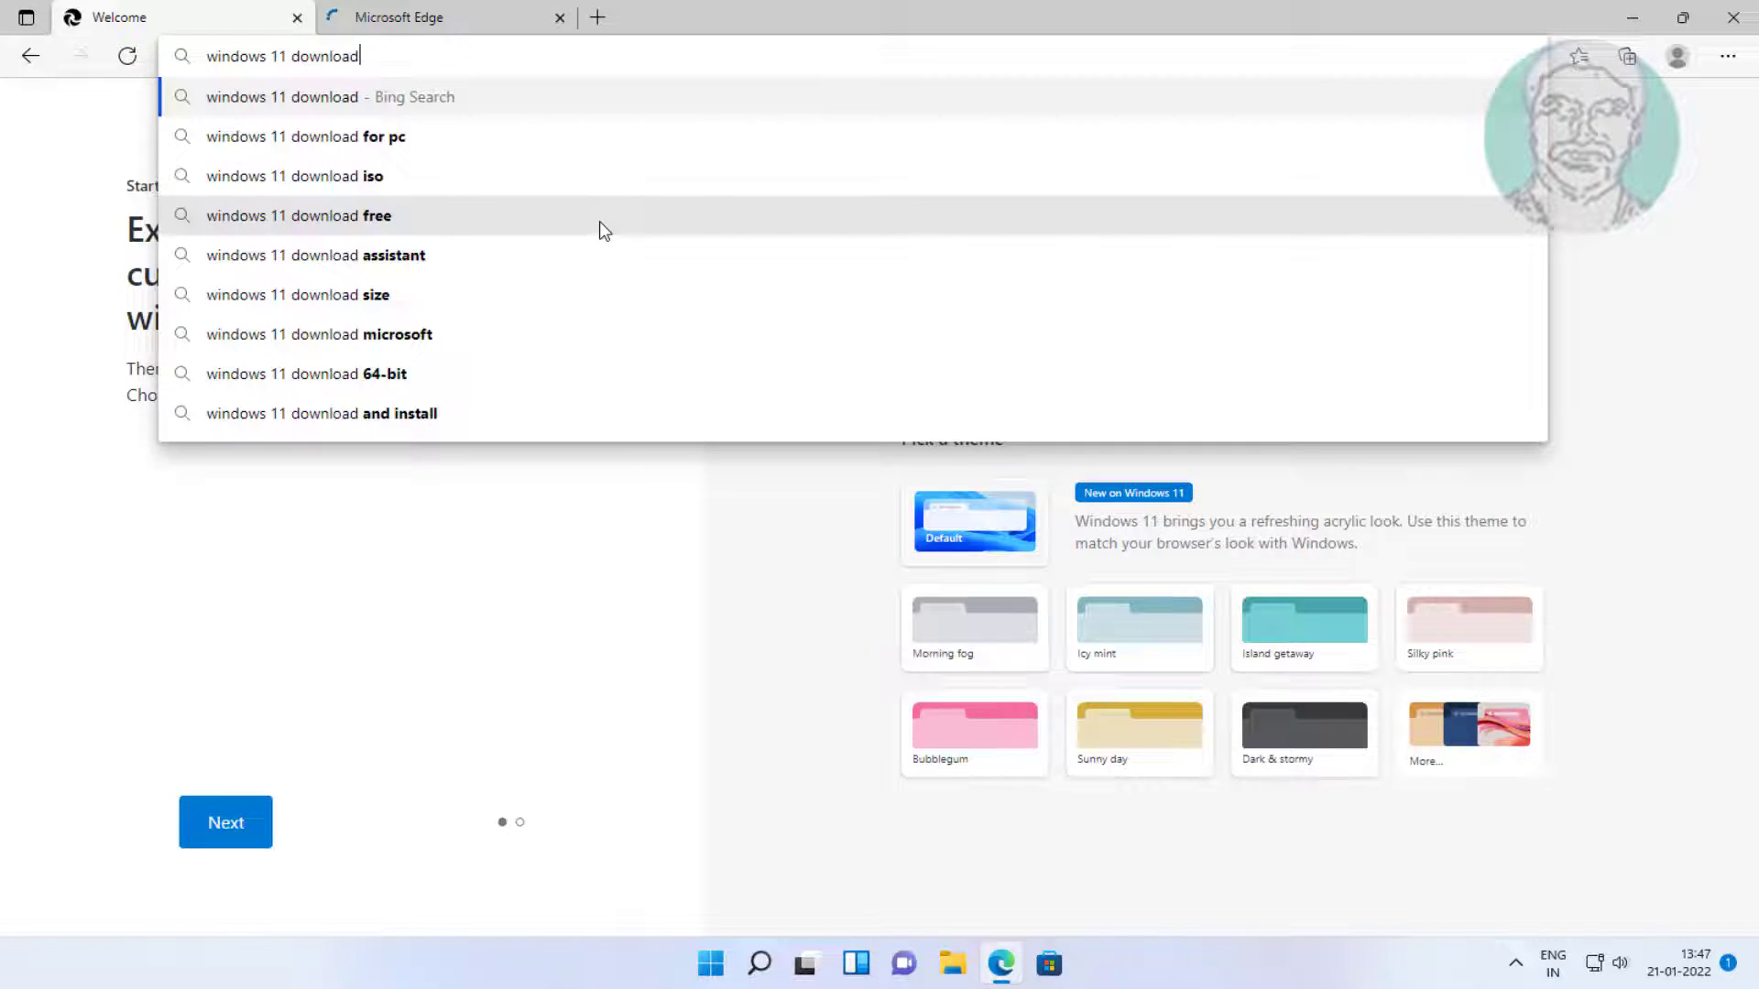
key("Return")
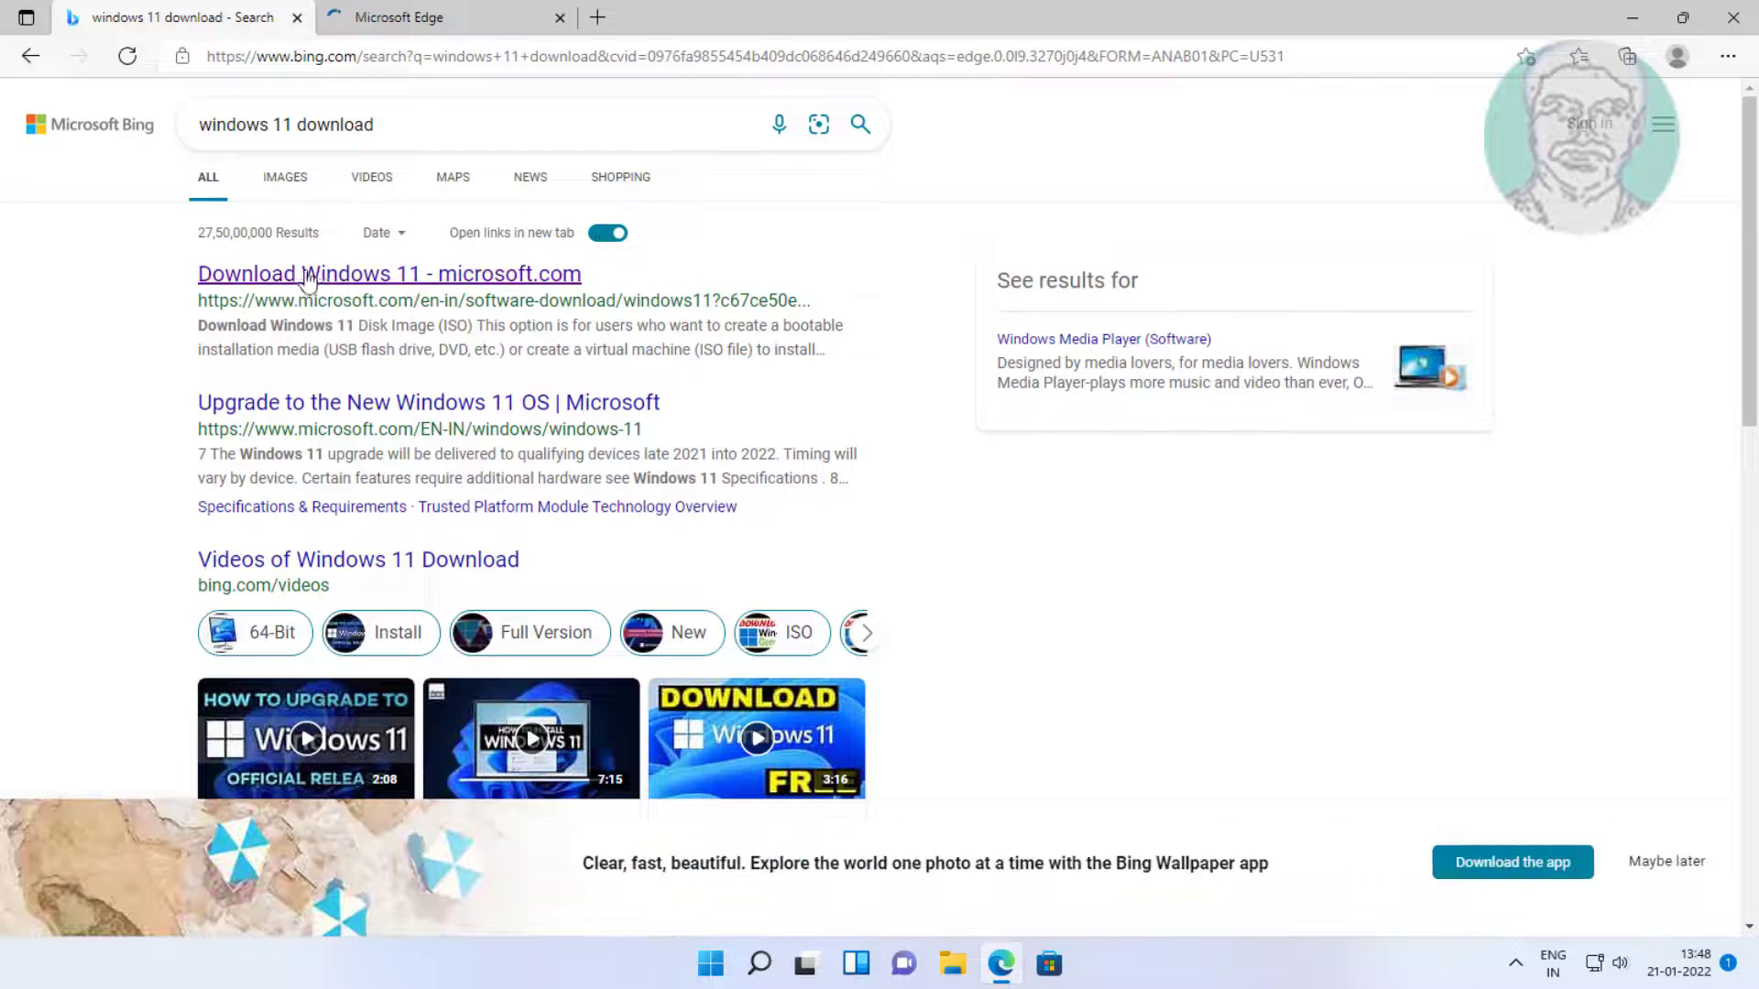
left_click(379, 284)
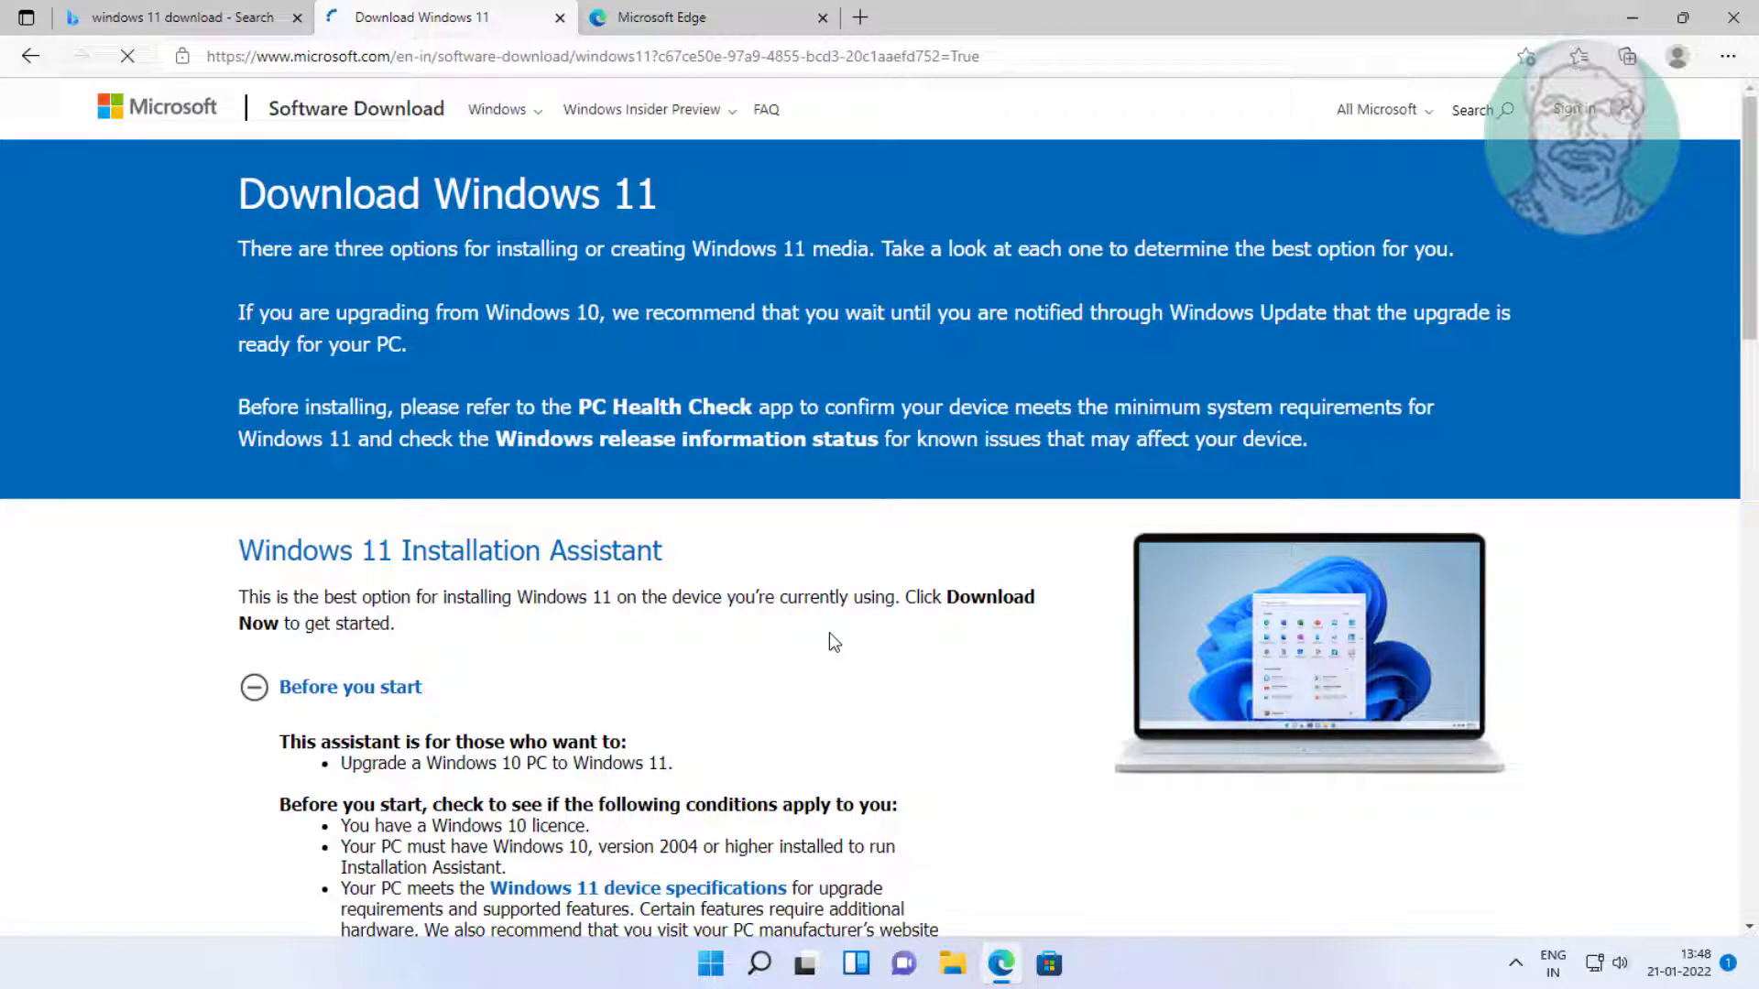
Download MediaCreationToolW11.exe under Create Windows 11 Installation Media and run it
scroll(829, 632, "down", 10)
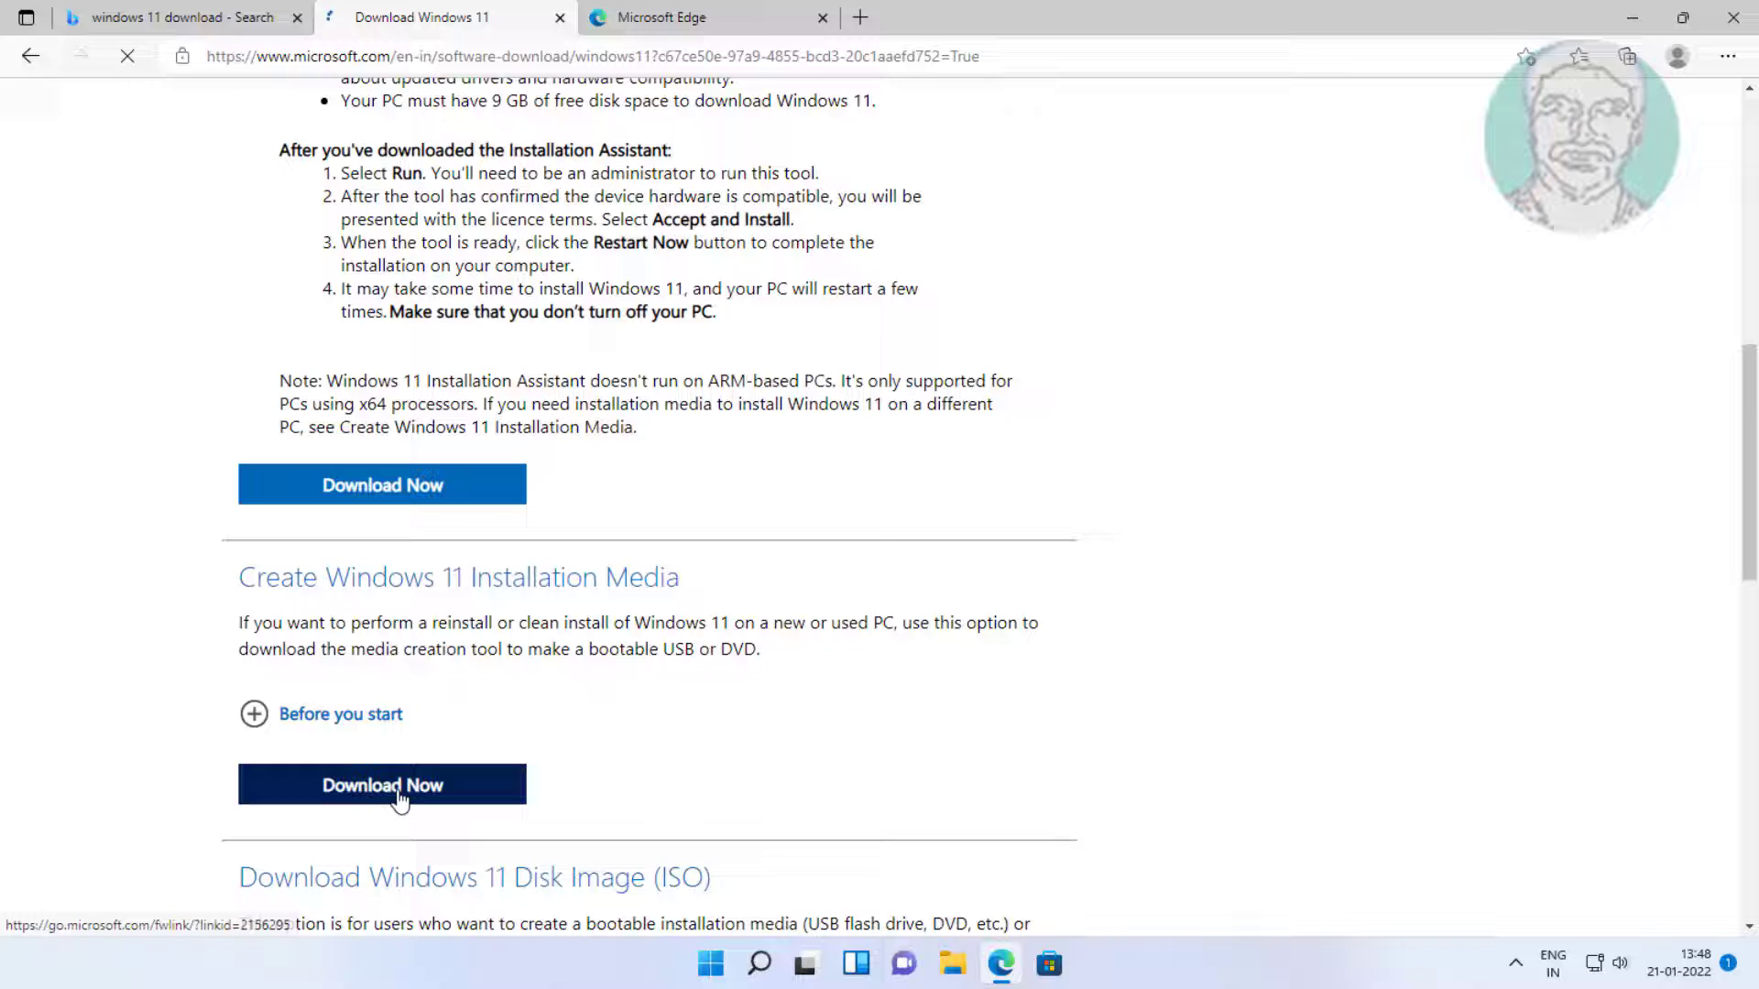
left_click(397, 799)
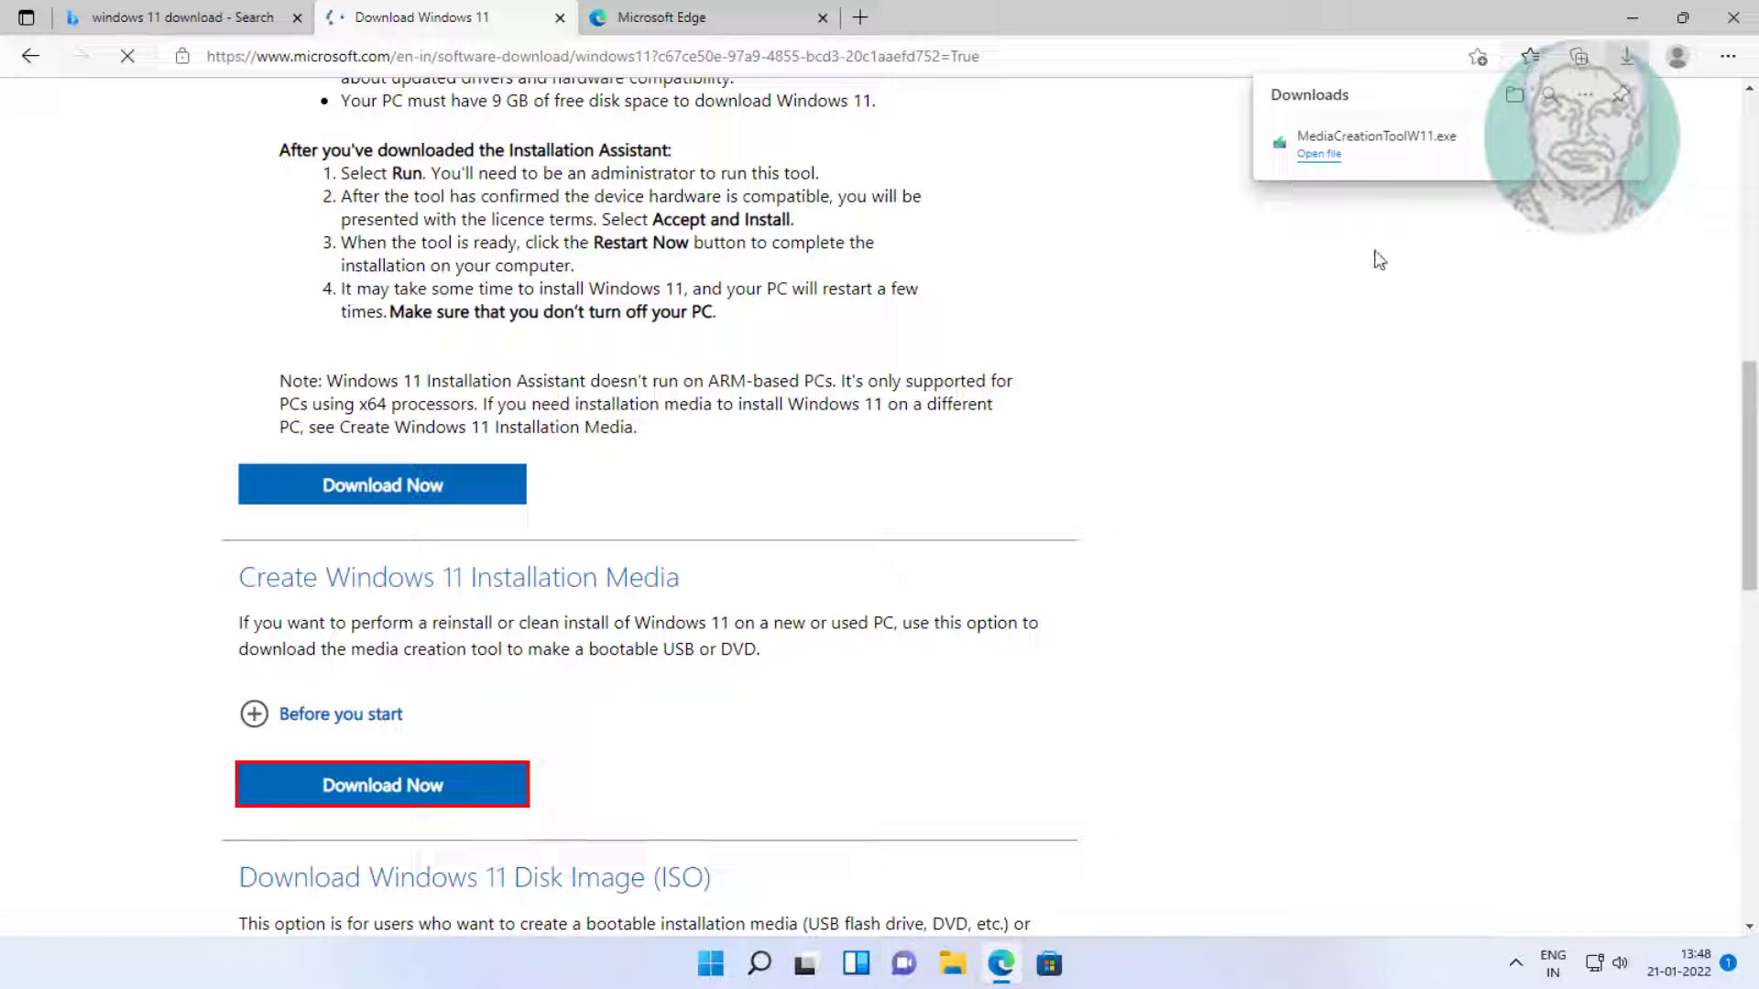
left_click(1315, 153)
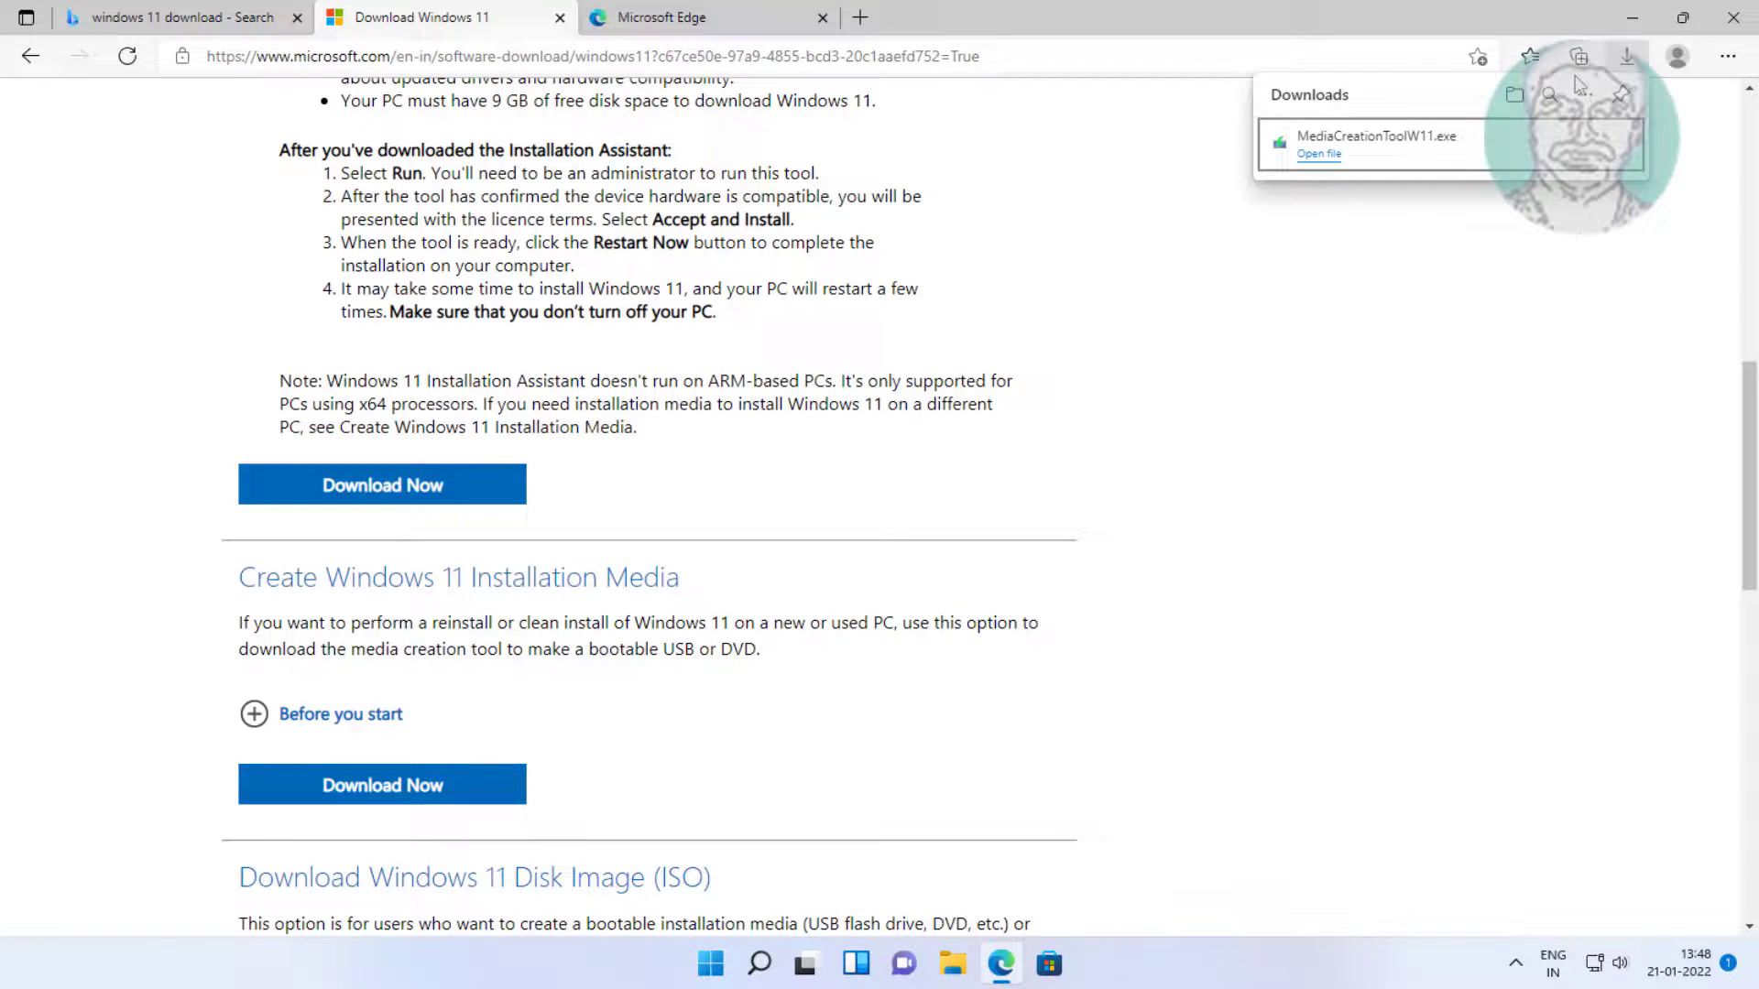
left_click(1632, 17)
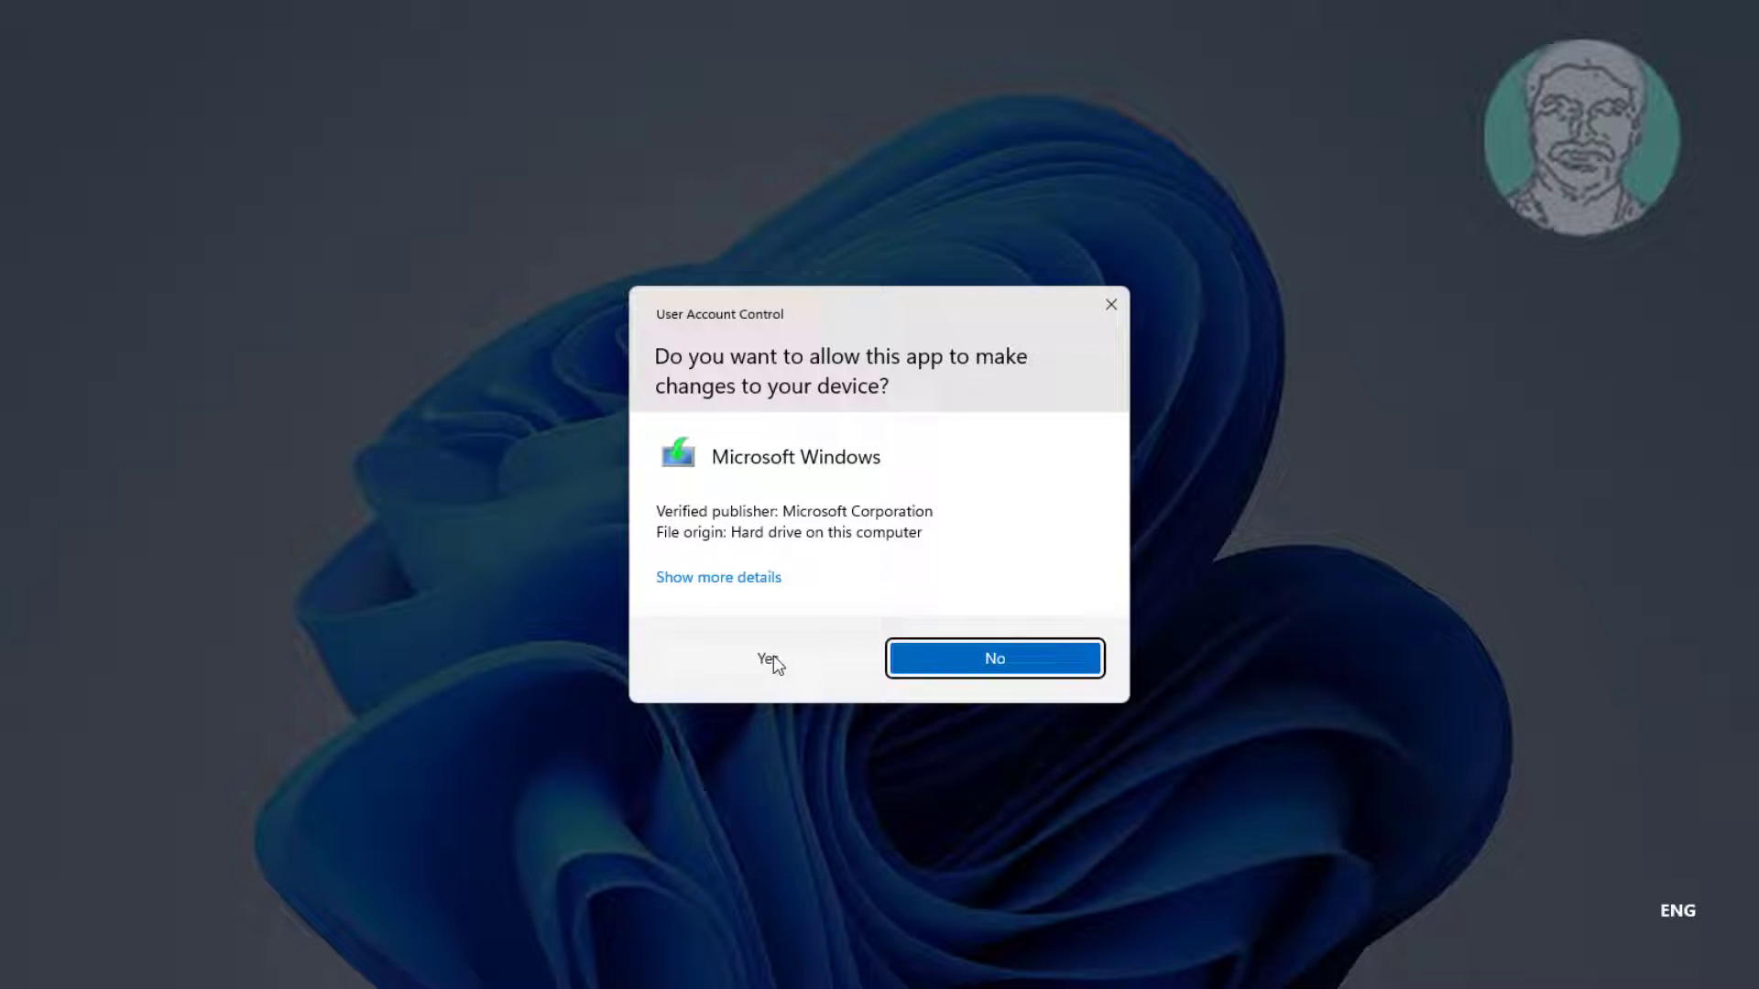
Allow the tool to run, accept the licence, keep recommended language and edition, and select ISO file
left_click(770, 654)
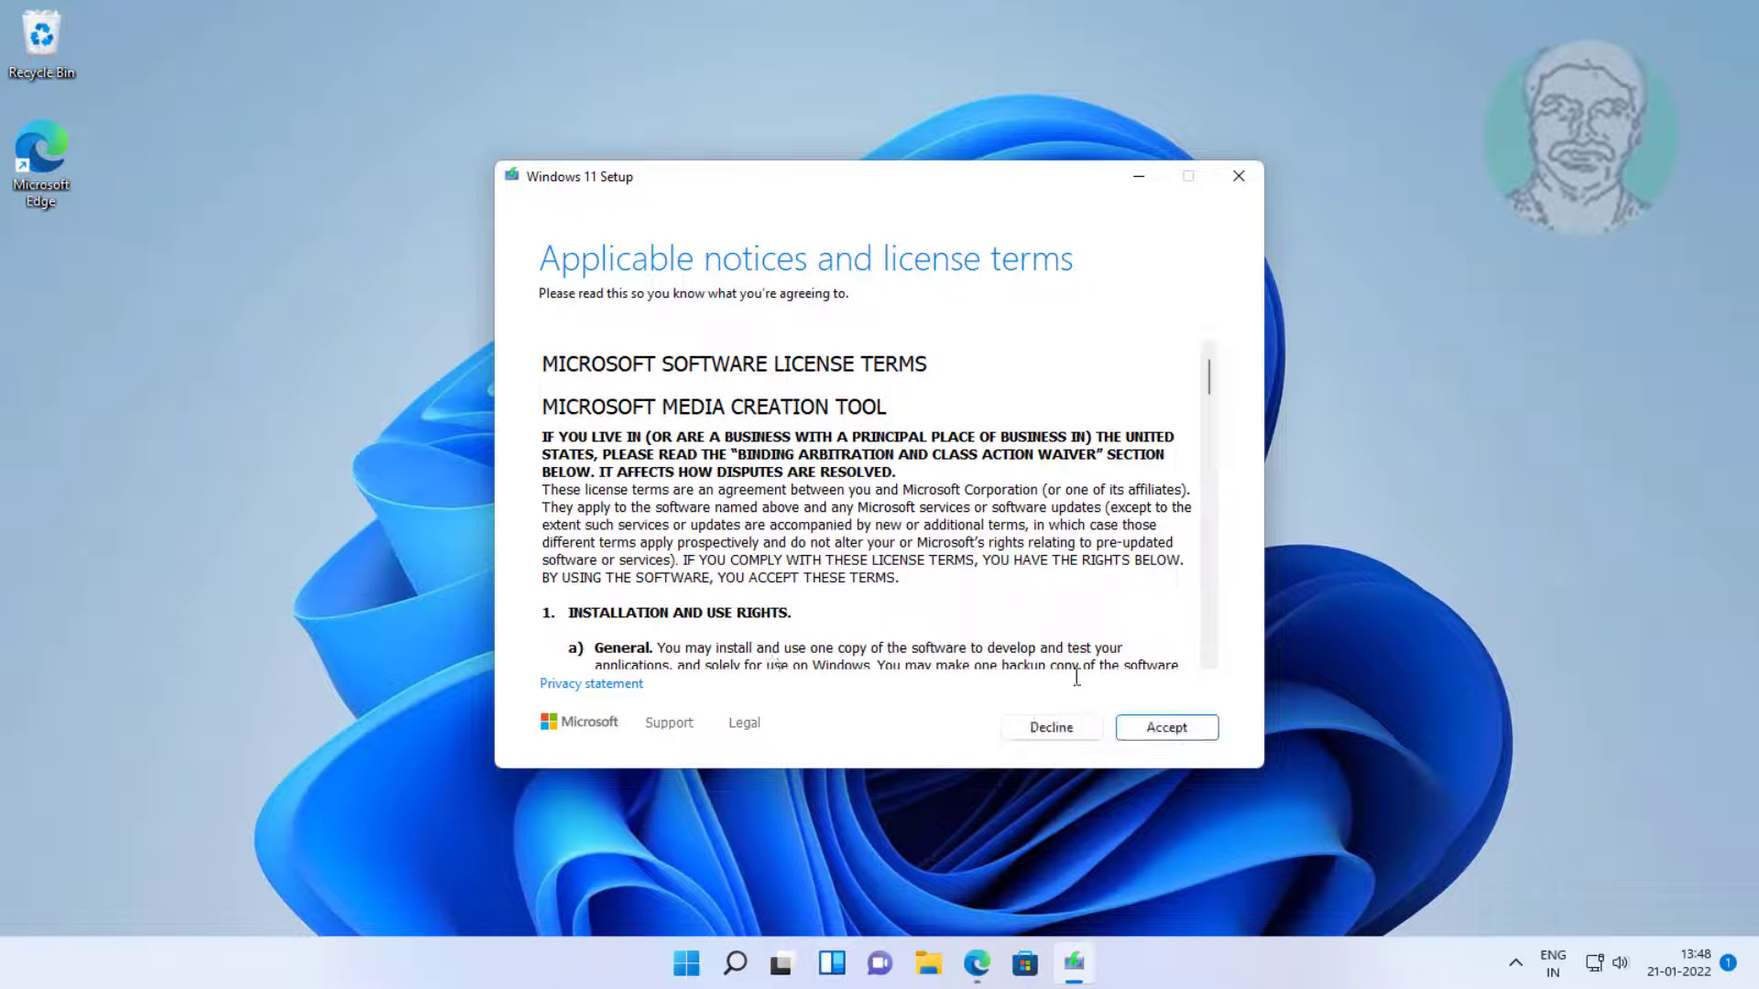
left_click(1176, 730)
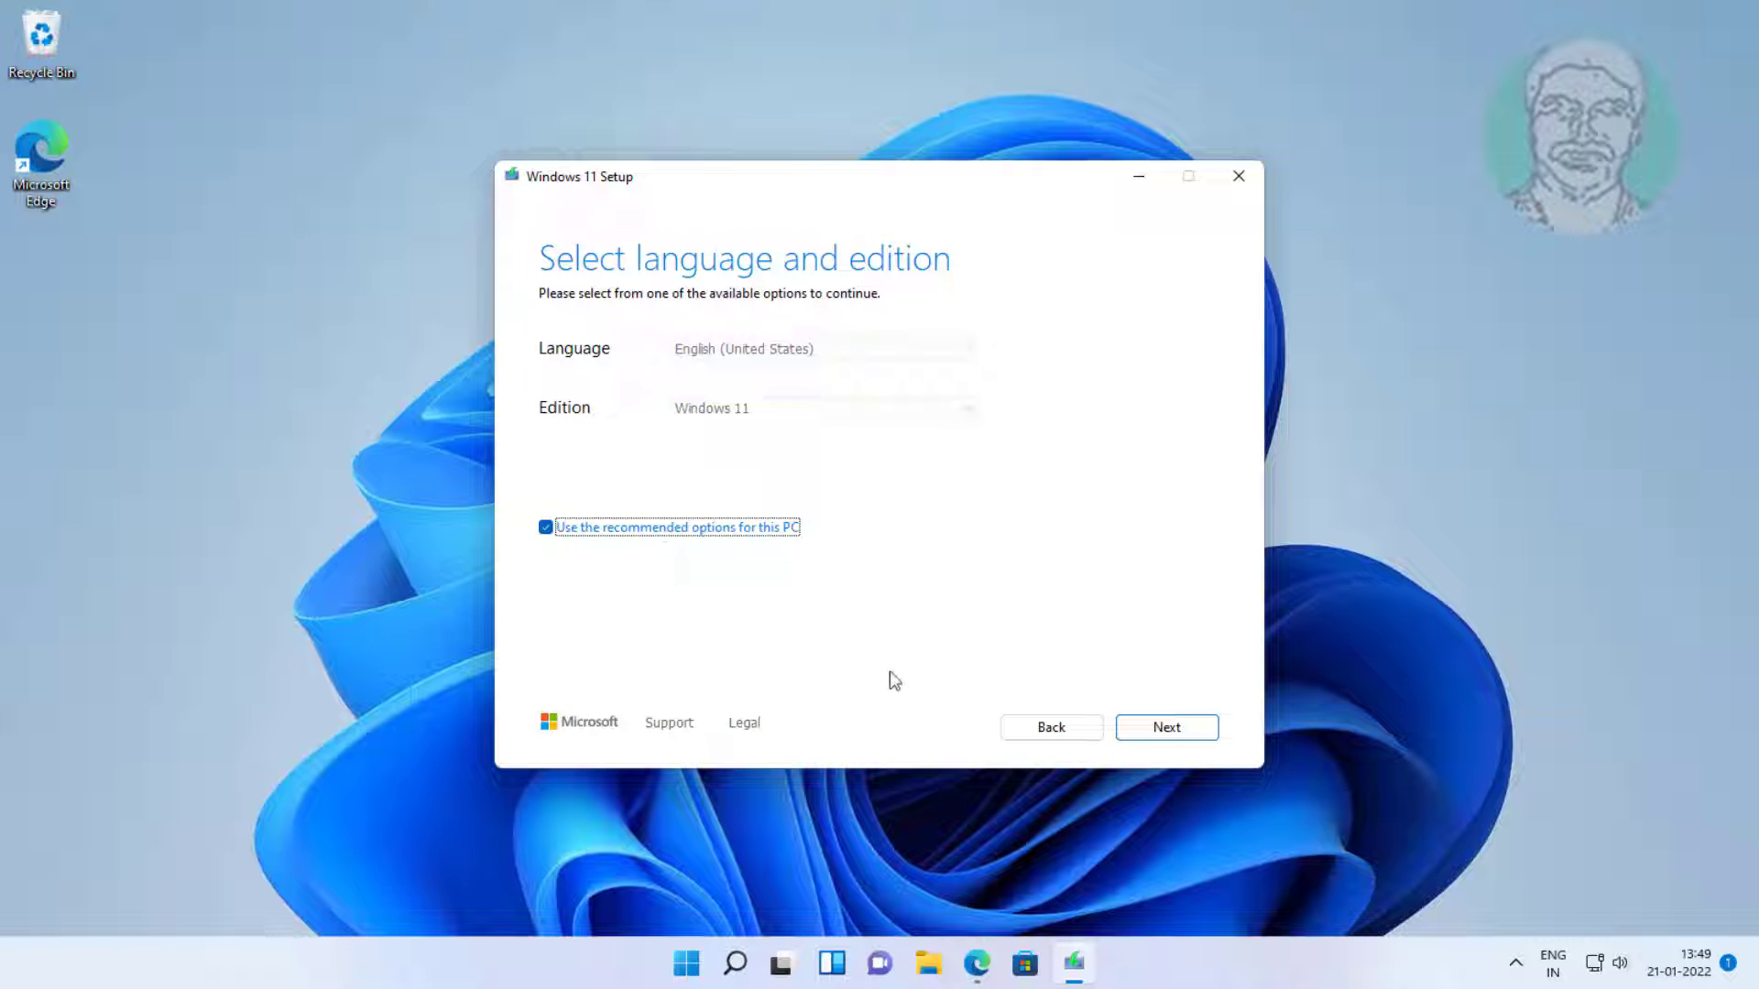
left_click(1167, 733)
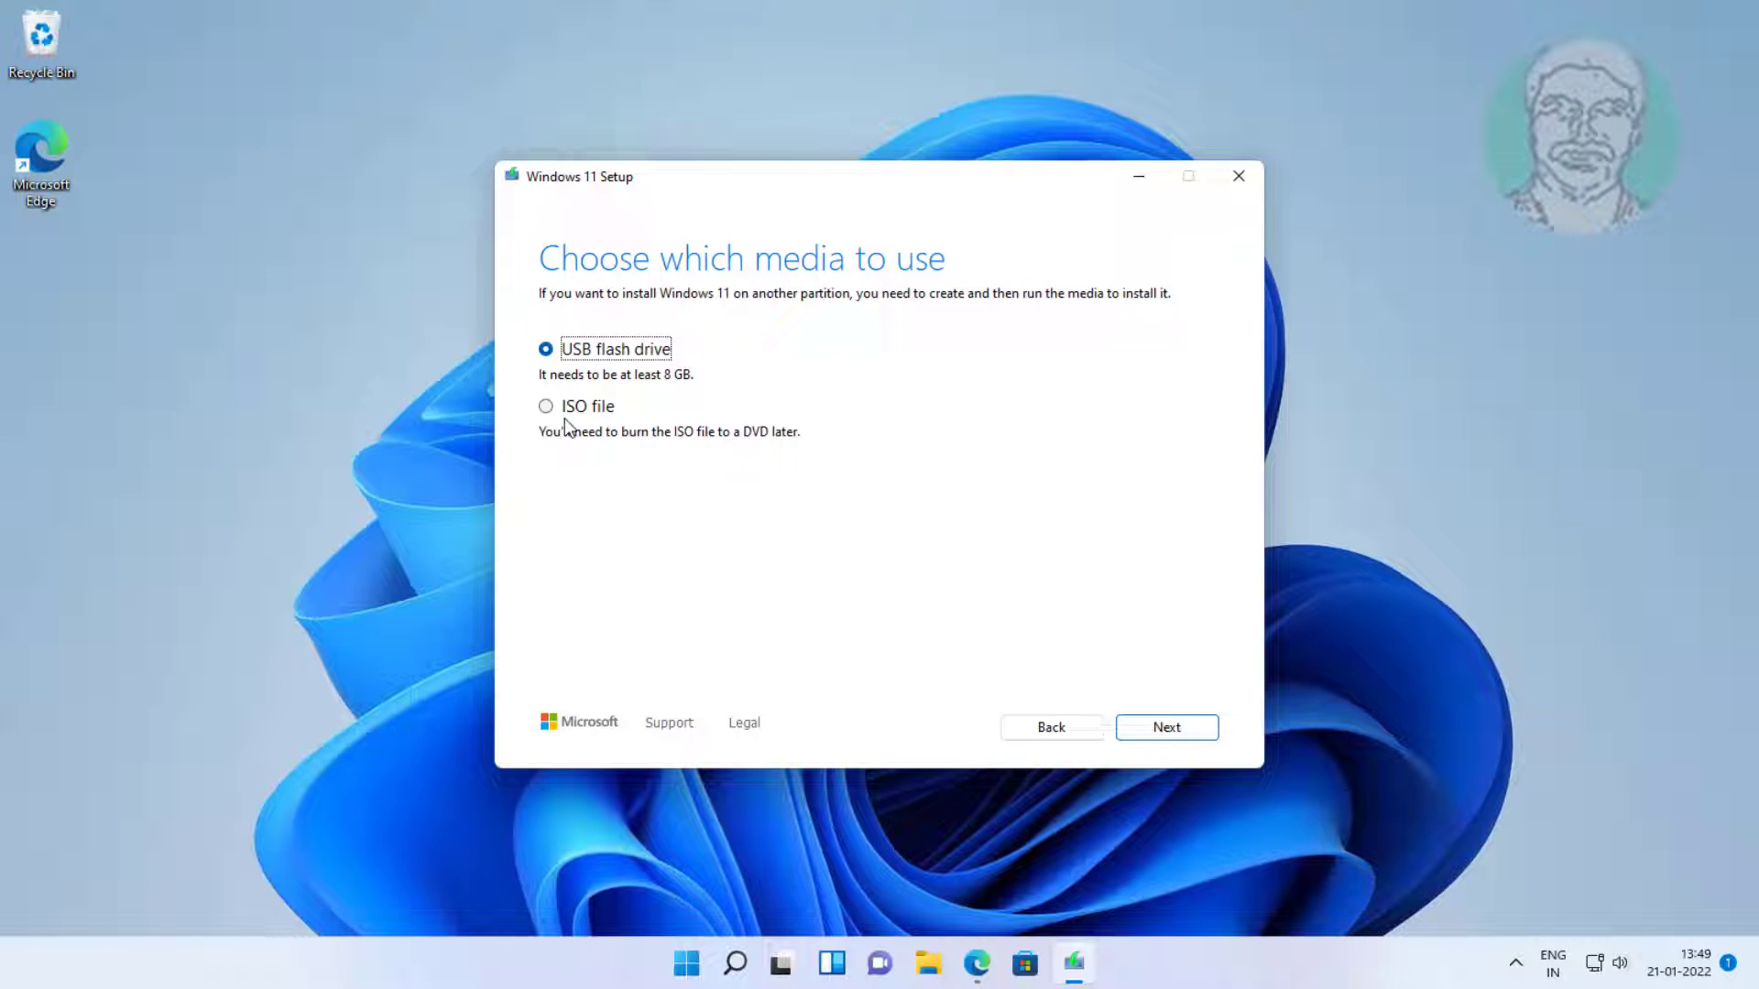
left_click(566, 412)
left_click(1179, 739)
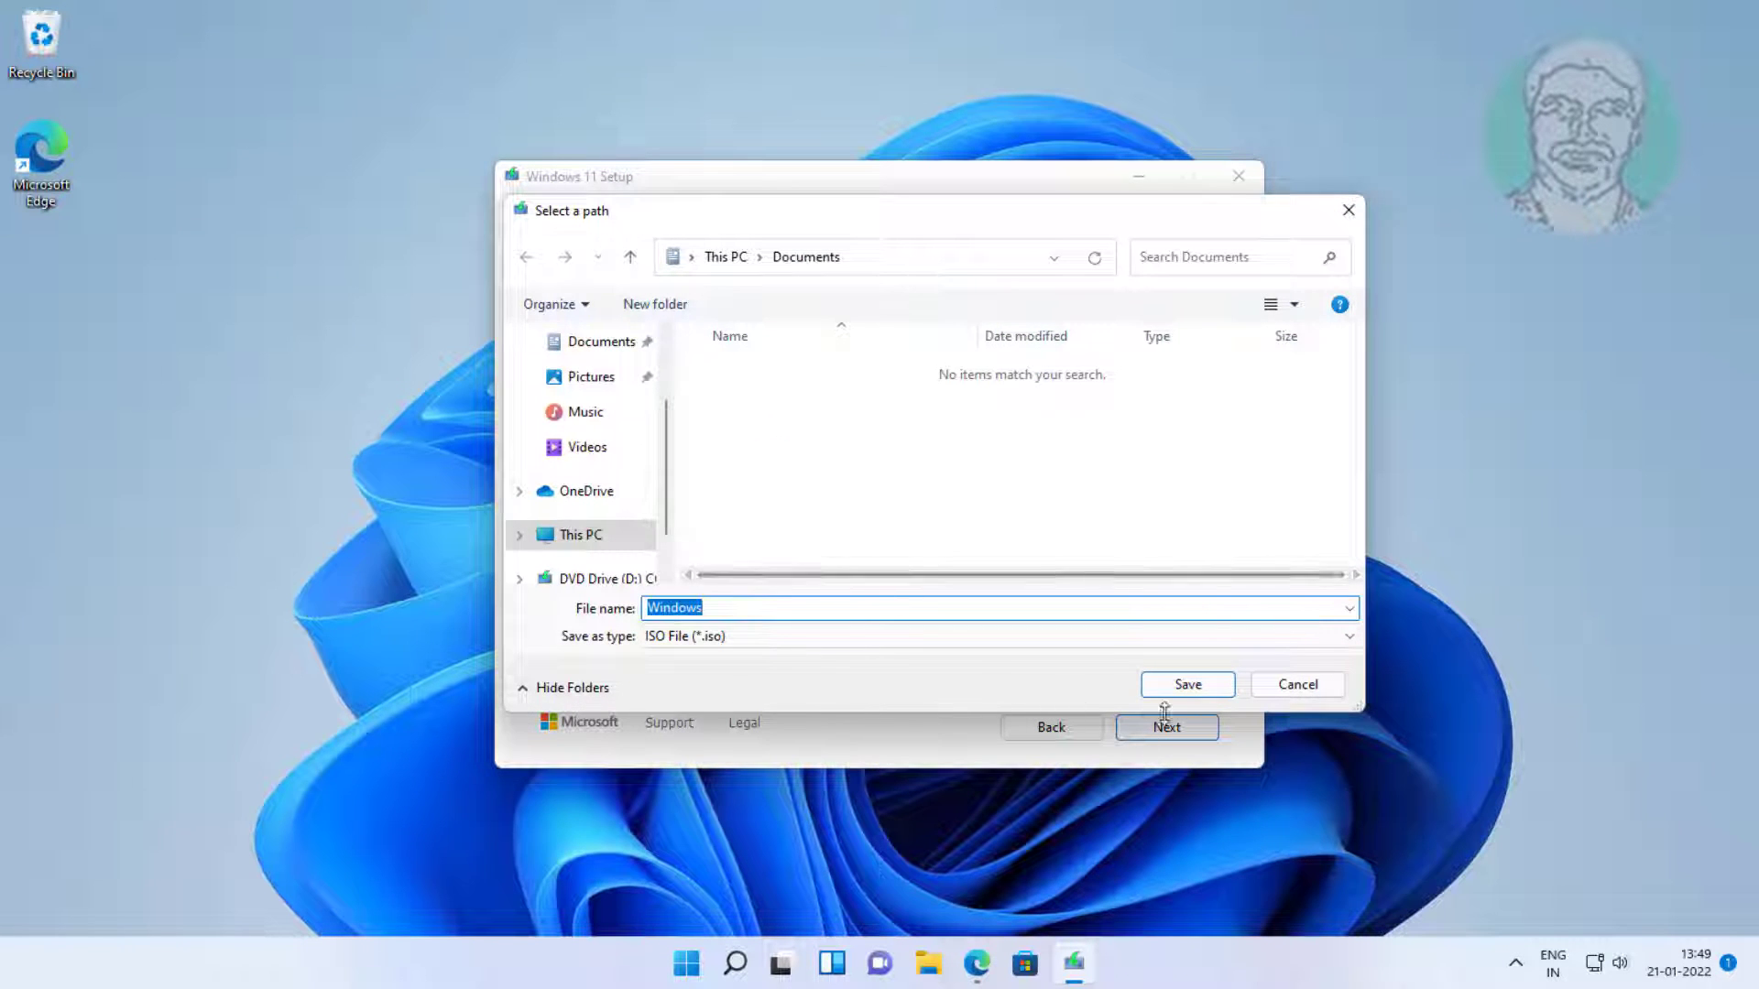
Save the ISO as Windows.iso in Documents, then finish once creation completes
left_click(1181, 692)
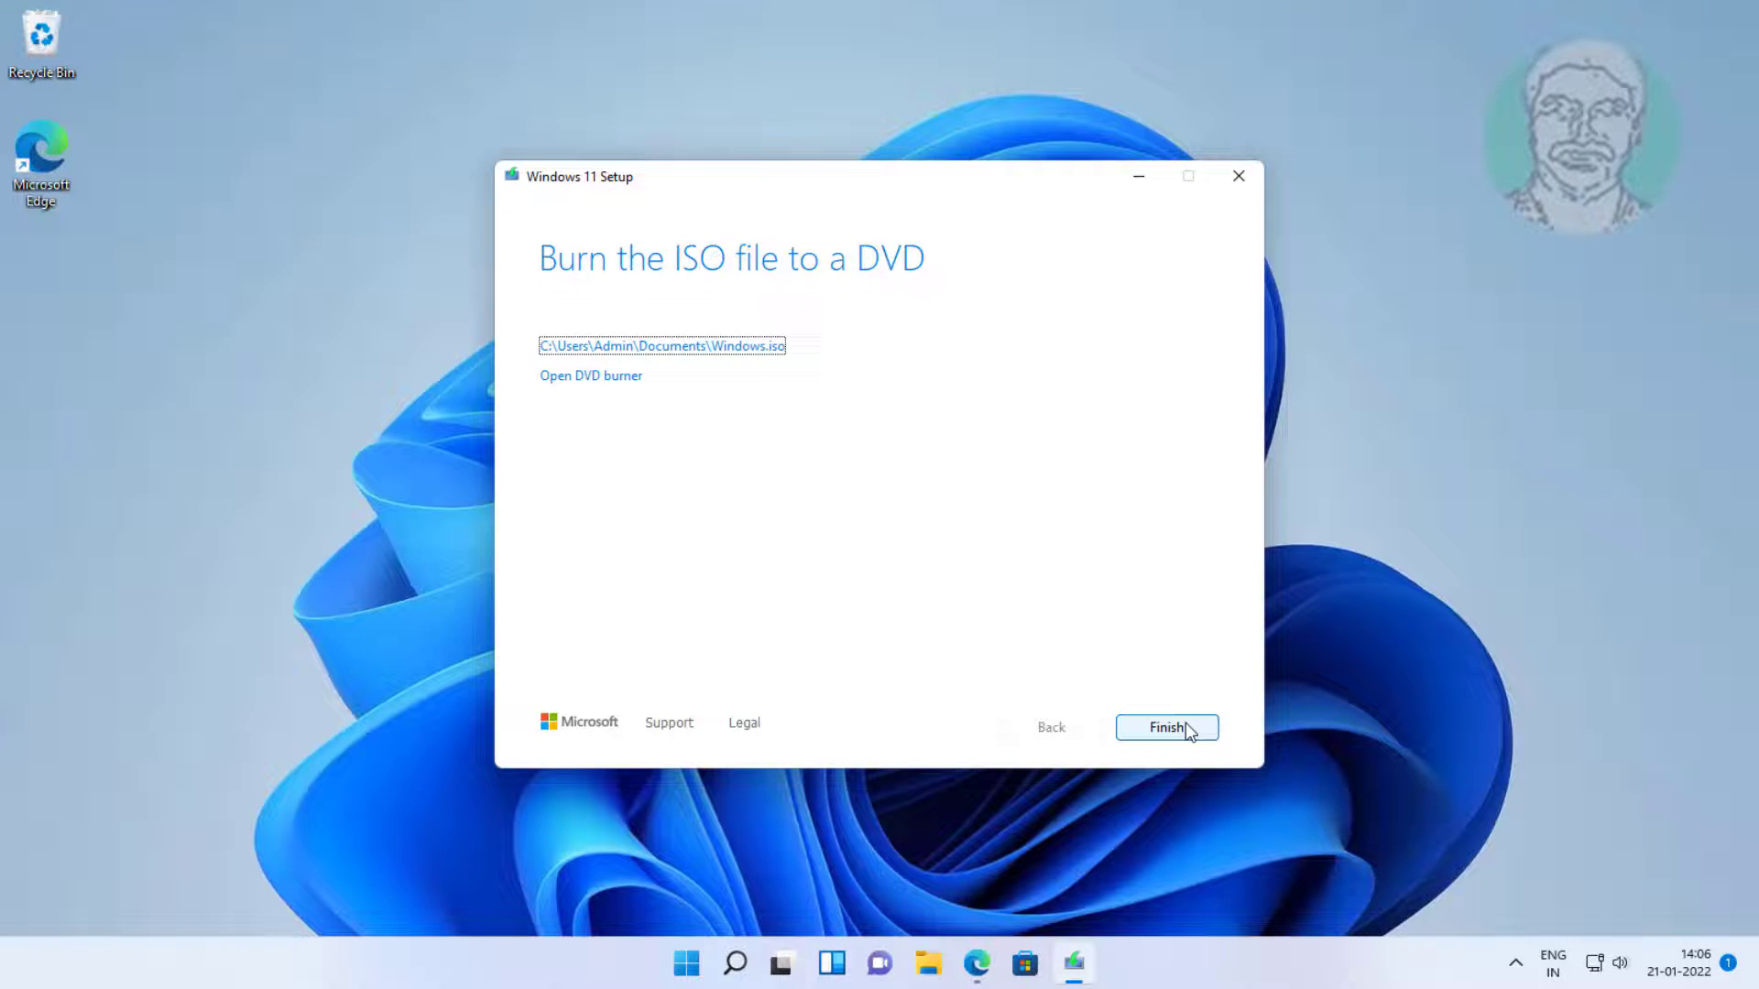
left_click(1186, 728)
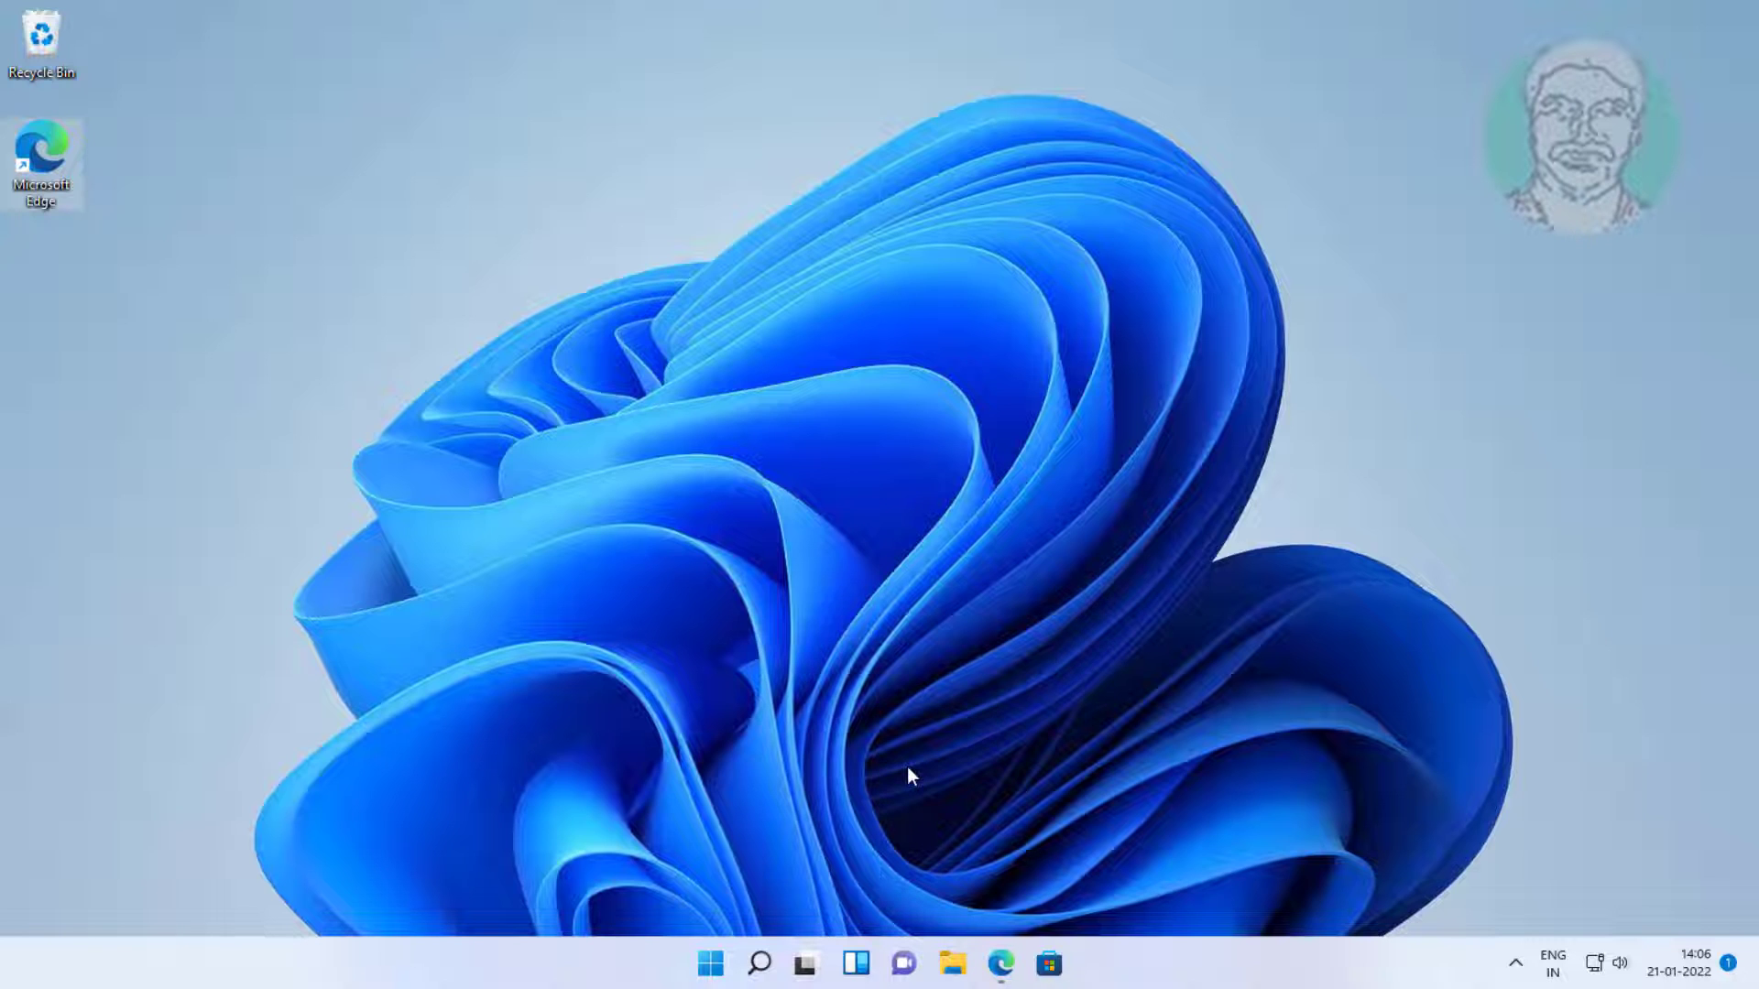
Mount Windows.iso from Documents as drive E: and run setup from the mounted drive
left_click(953, 975)
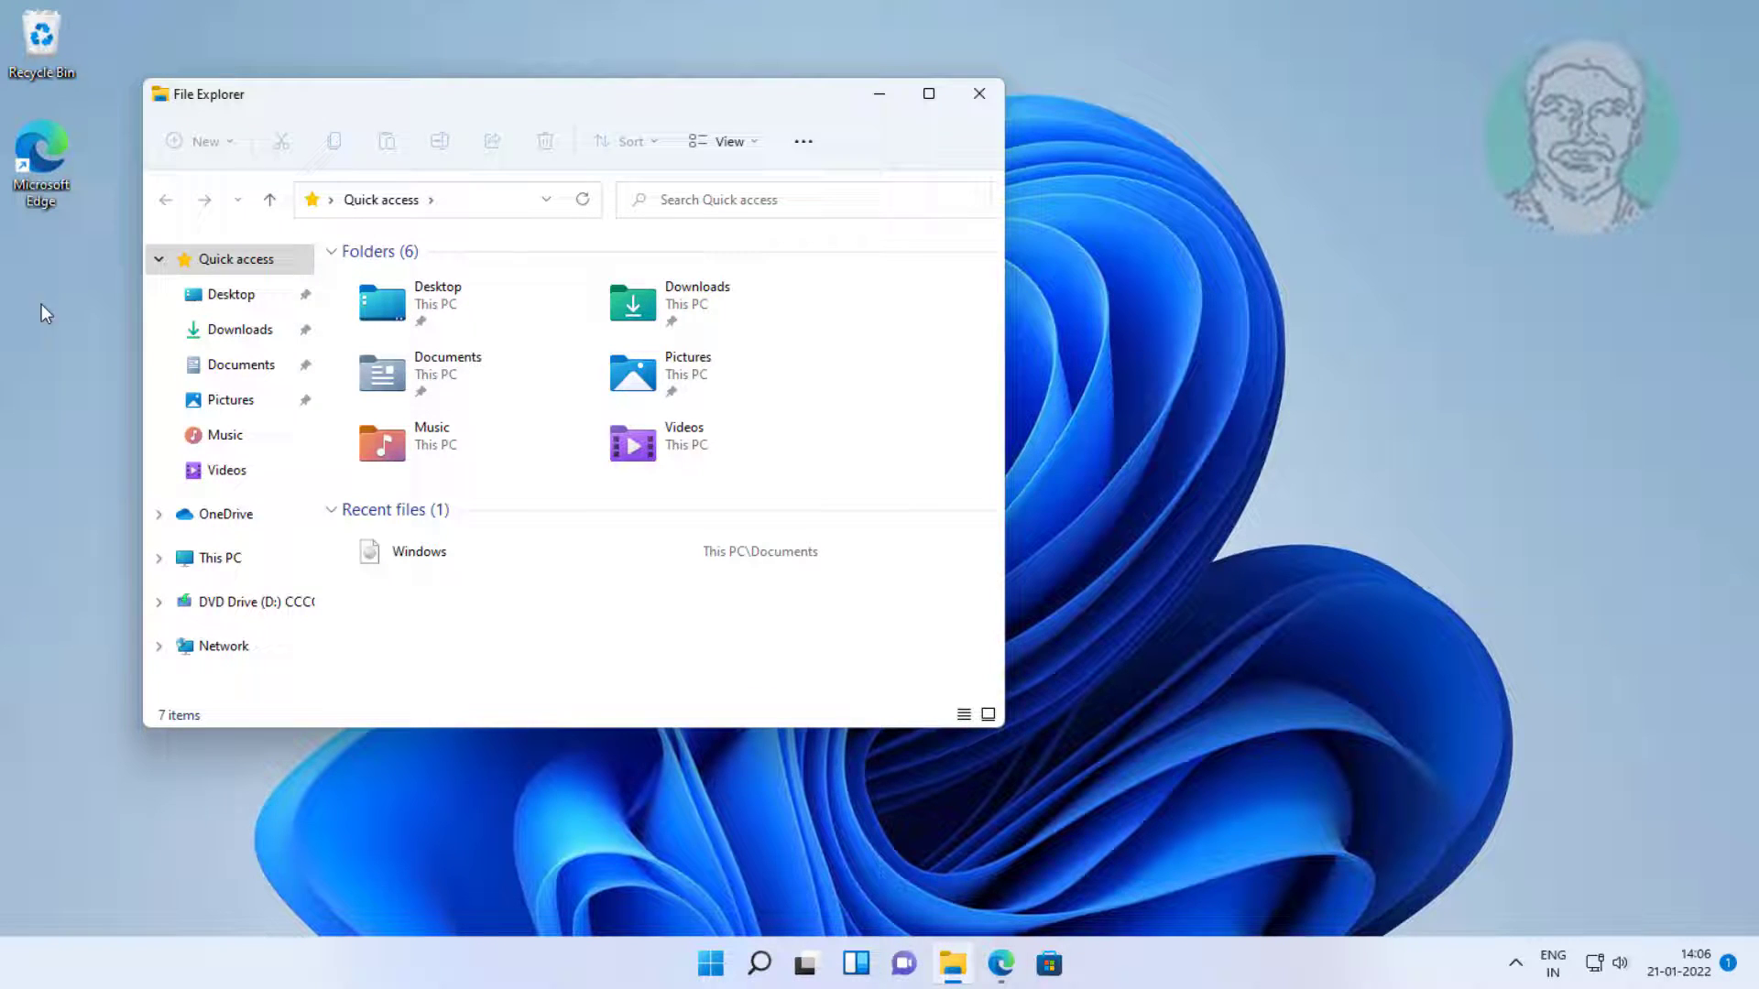
left_click(242, 368)
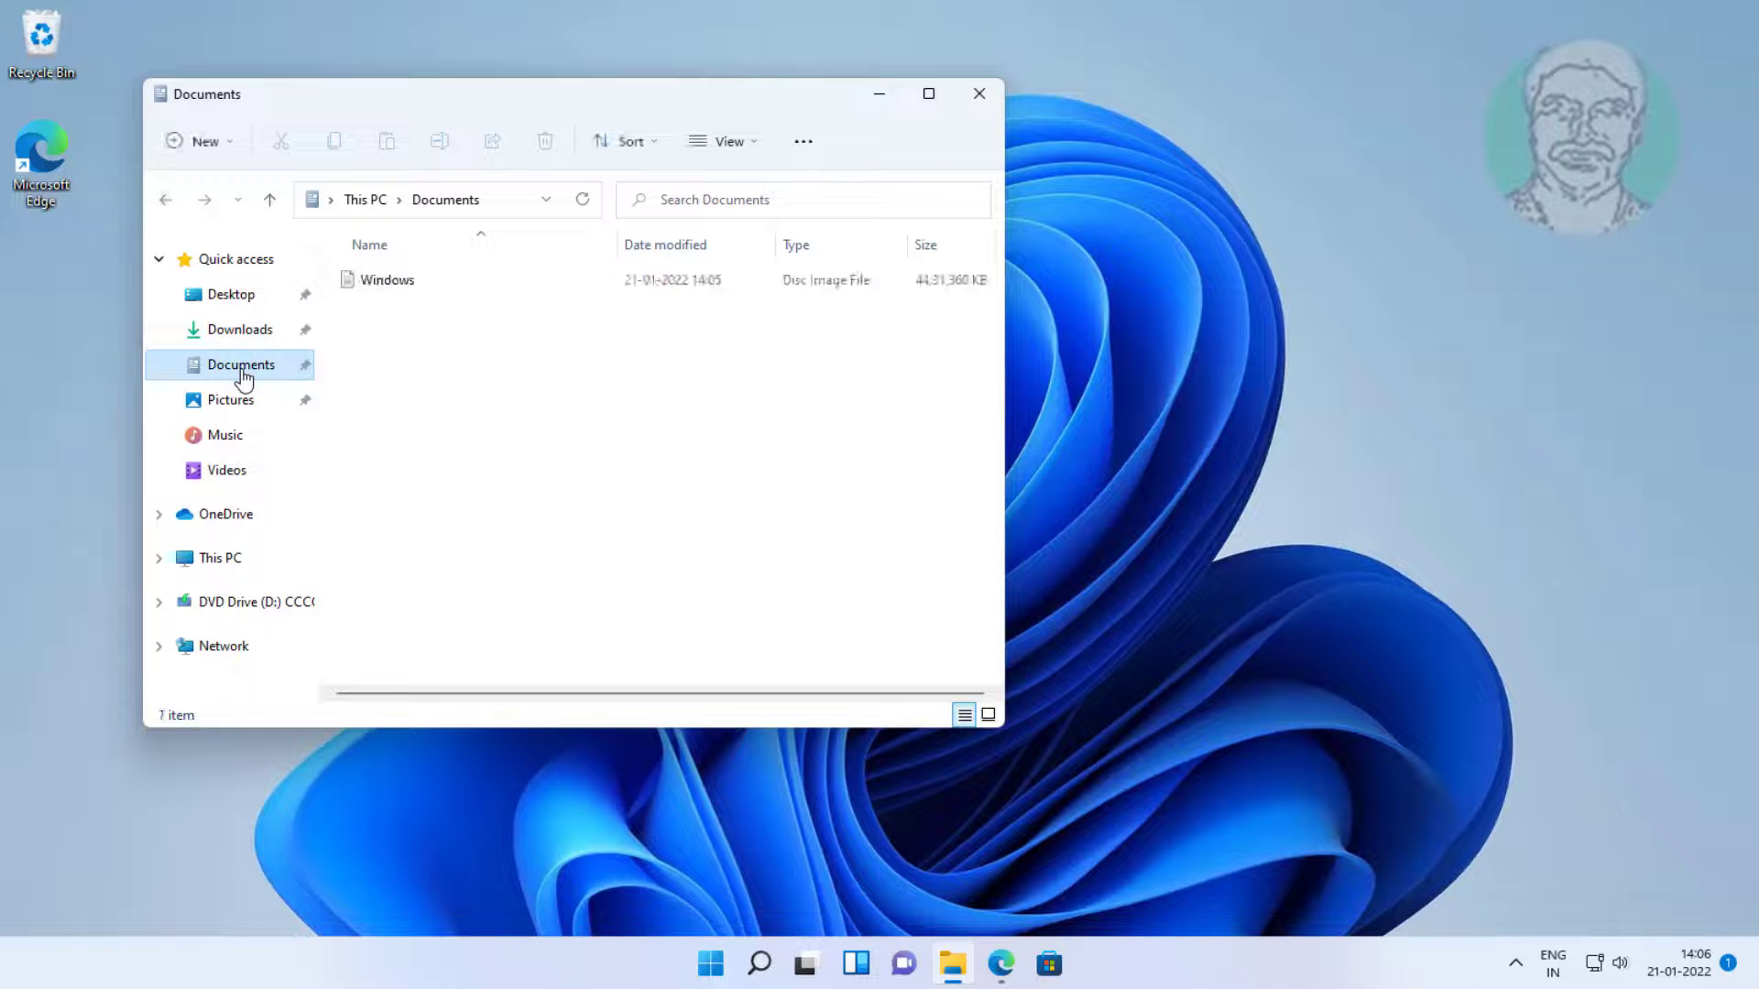
left_click(400, 290)
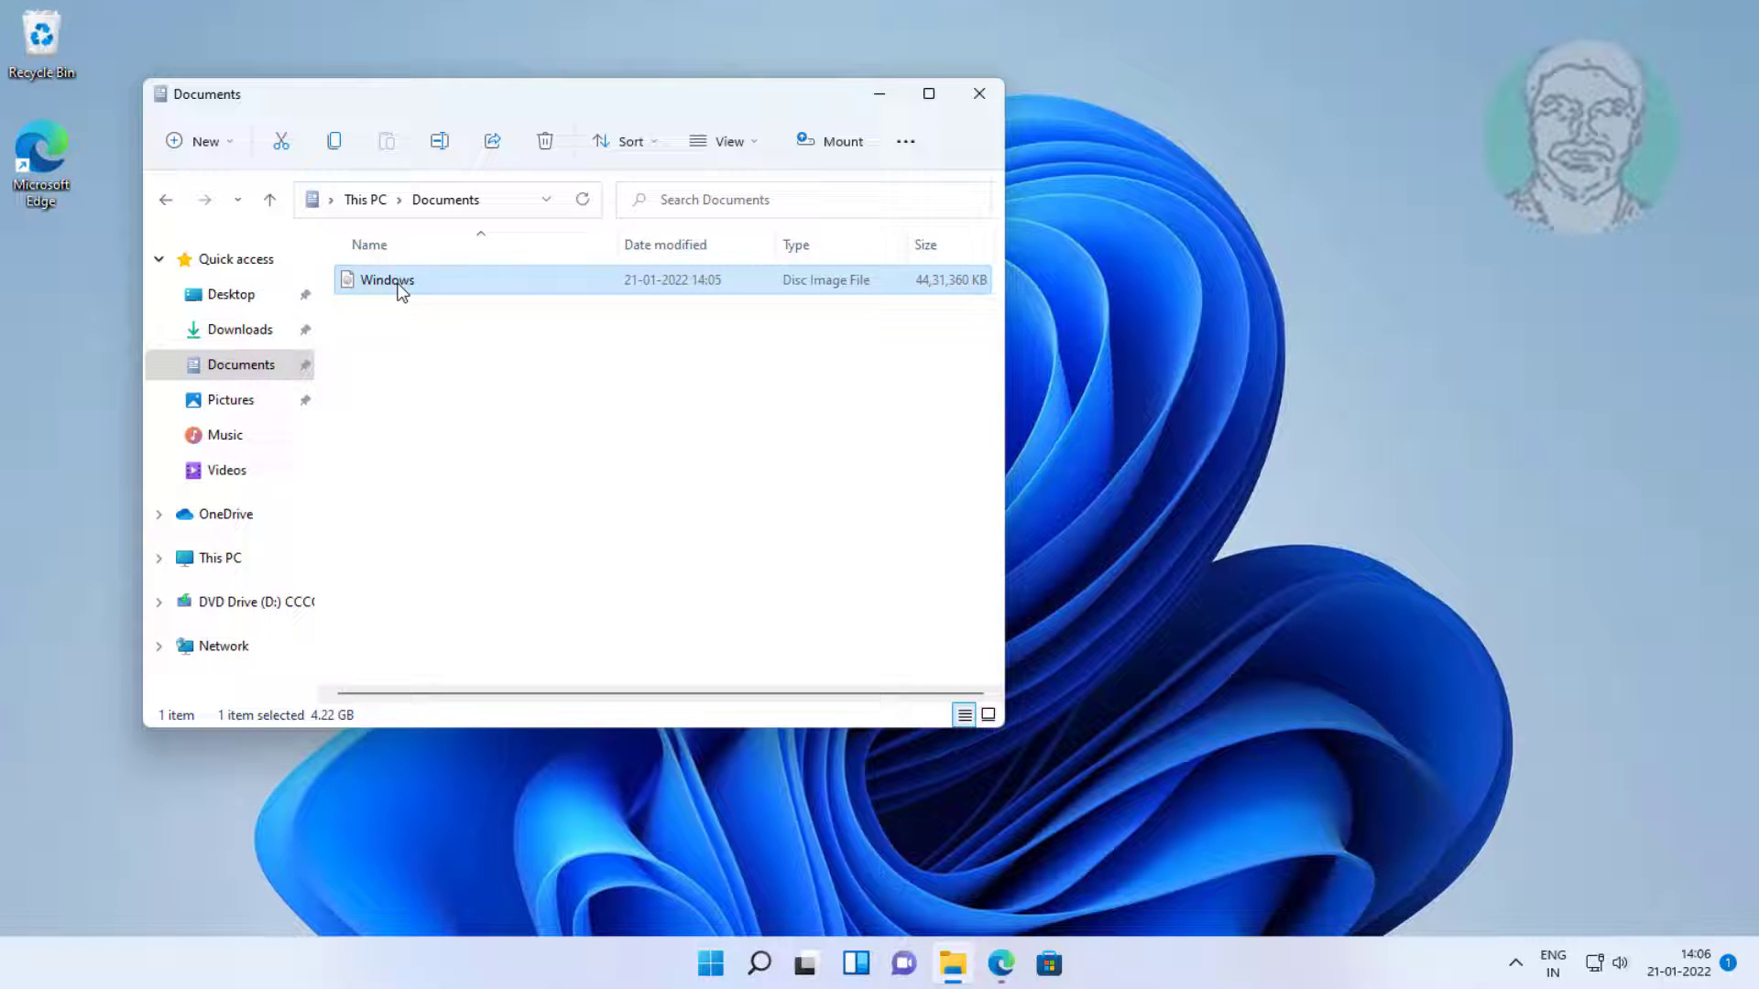
double_click(398, 290)
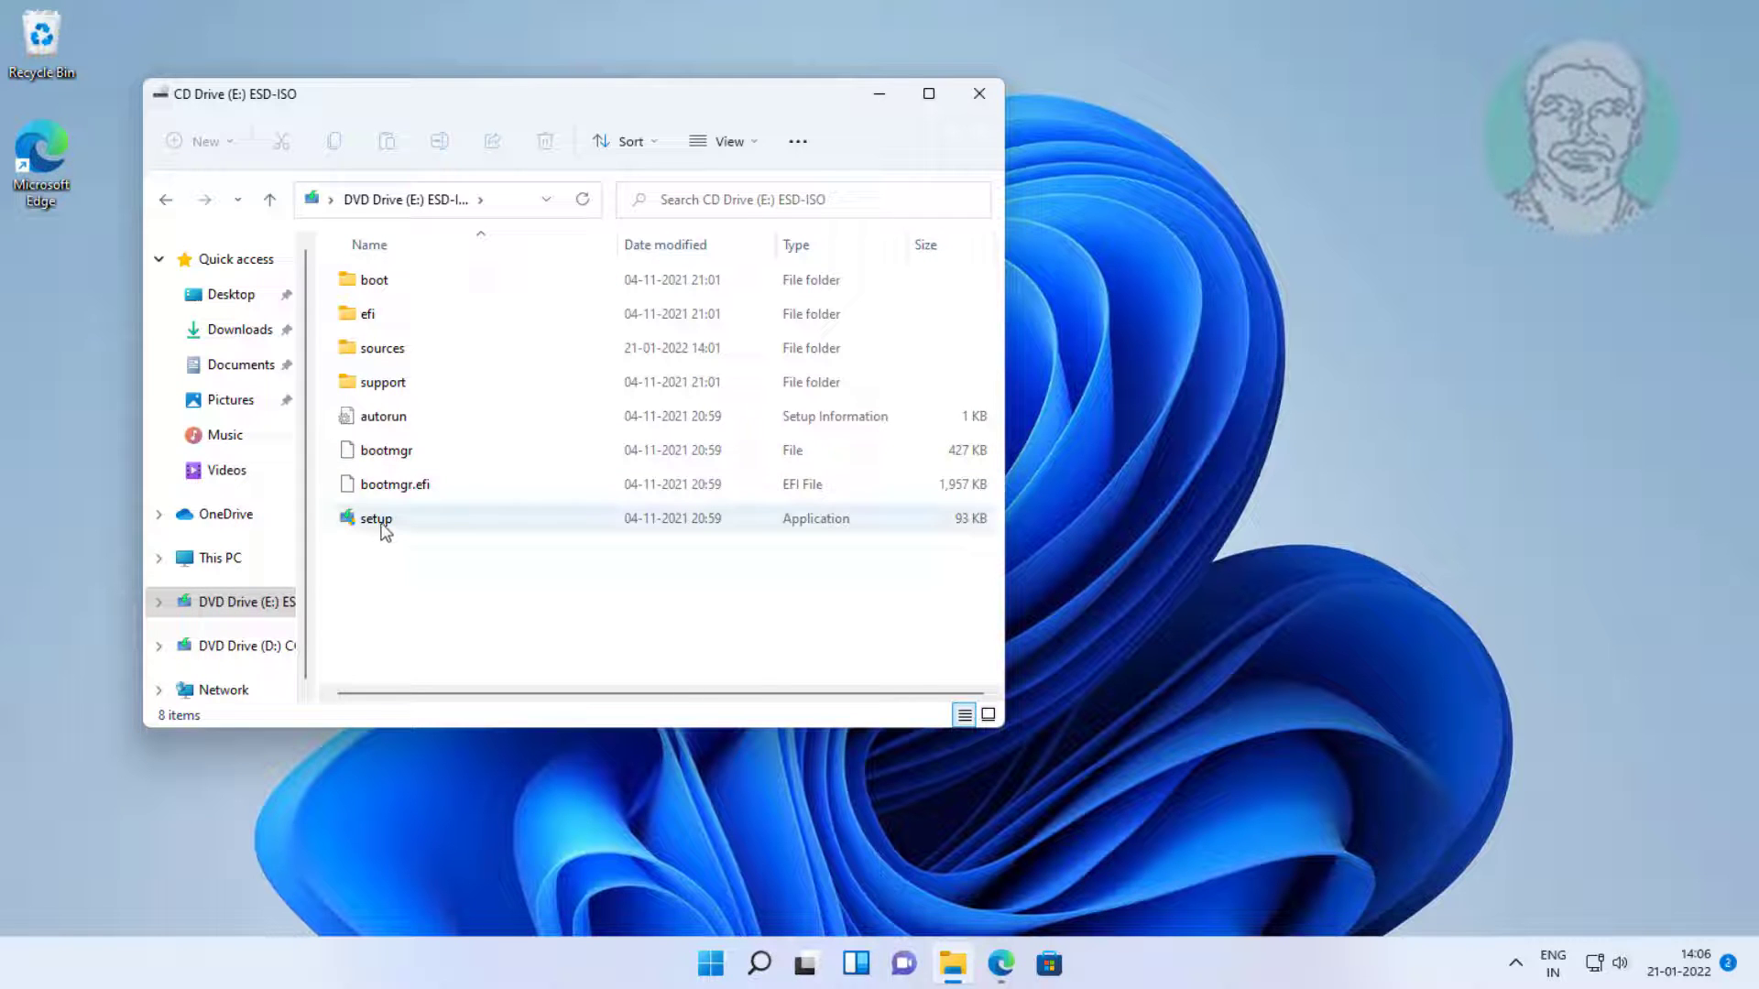
double_click(382, 521)
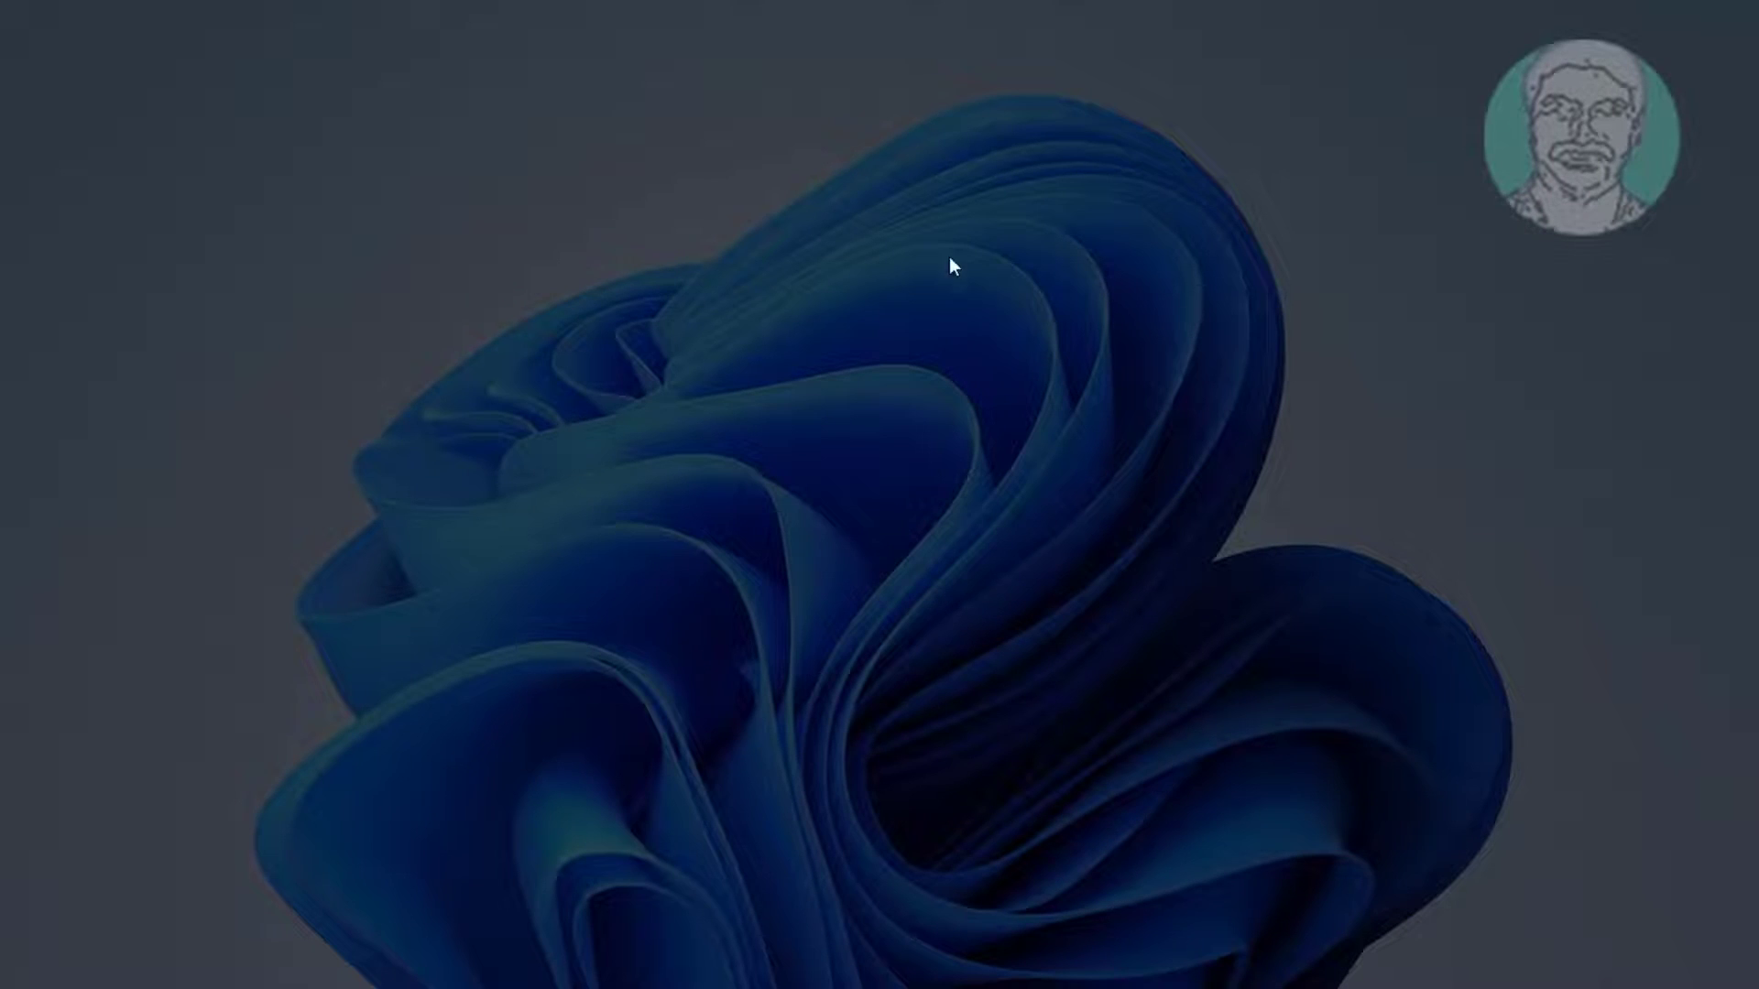
Allow setup's admin prompt, then advance Windows 11 Setup to install Pro keeping personal files and apps
left_click(763, 652)
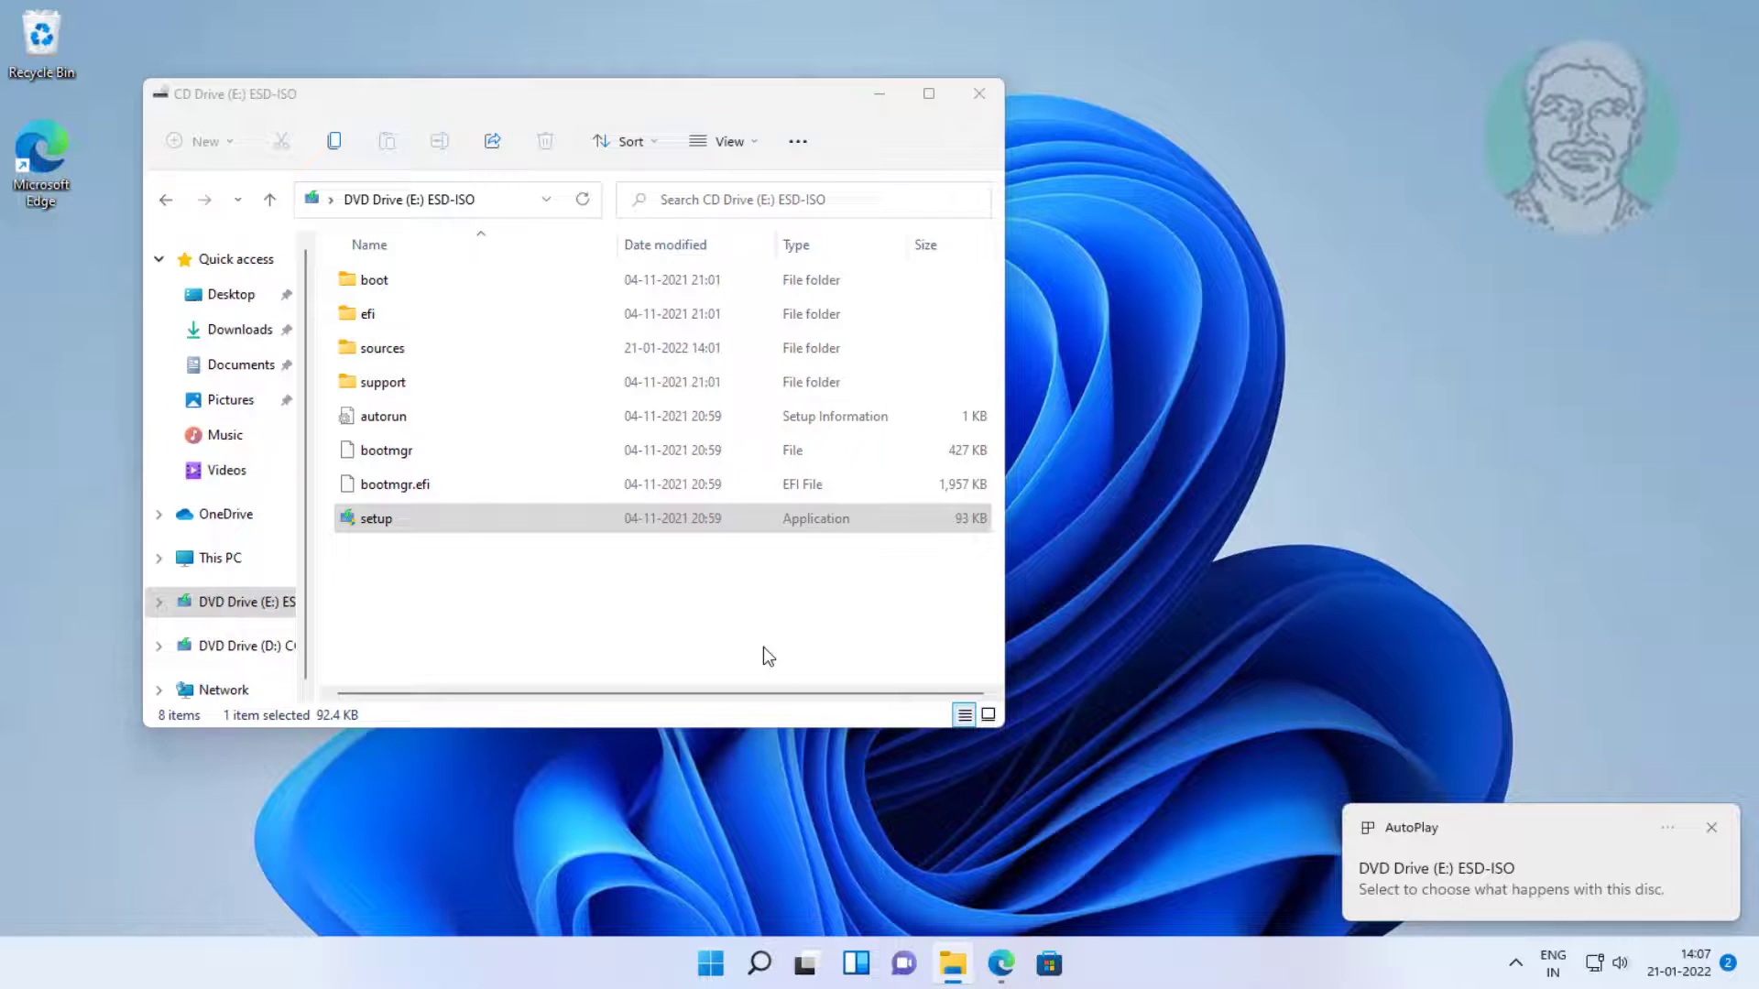
left_click(978, 94)
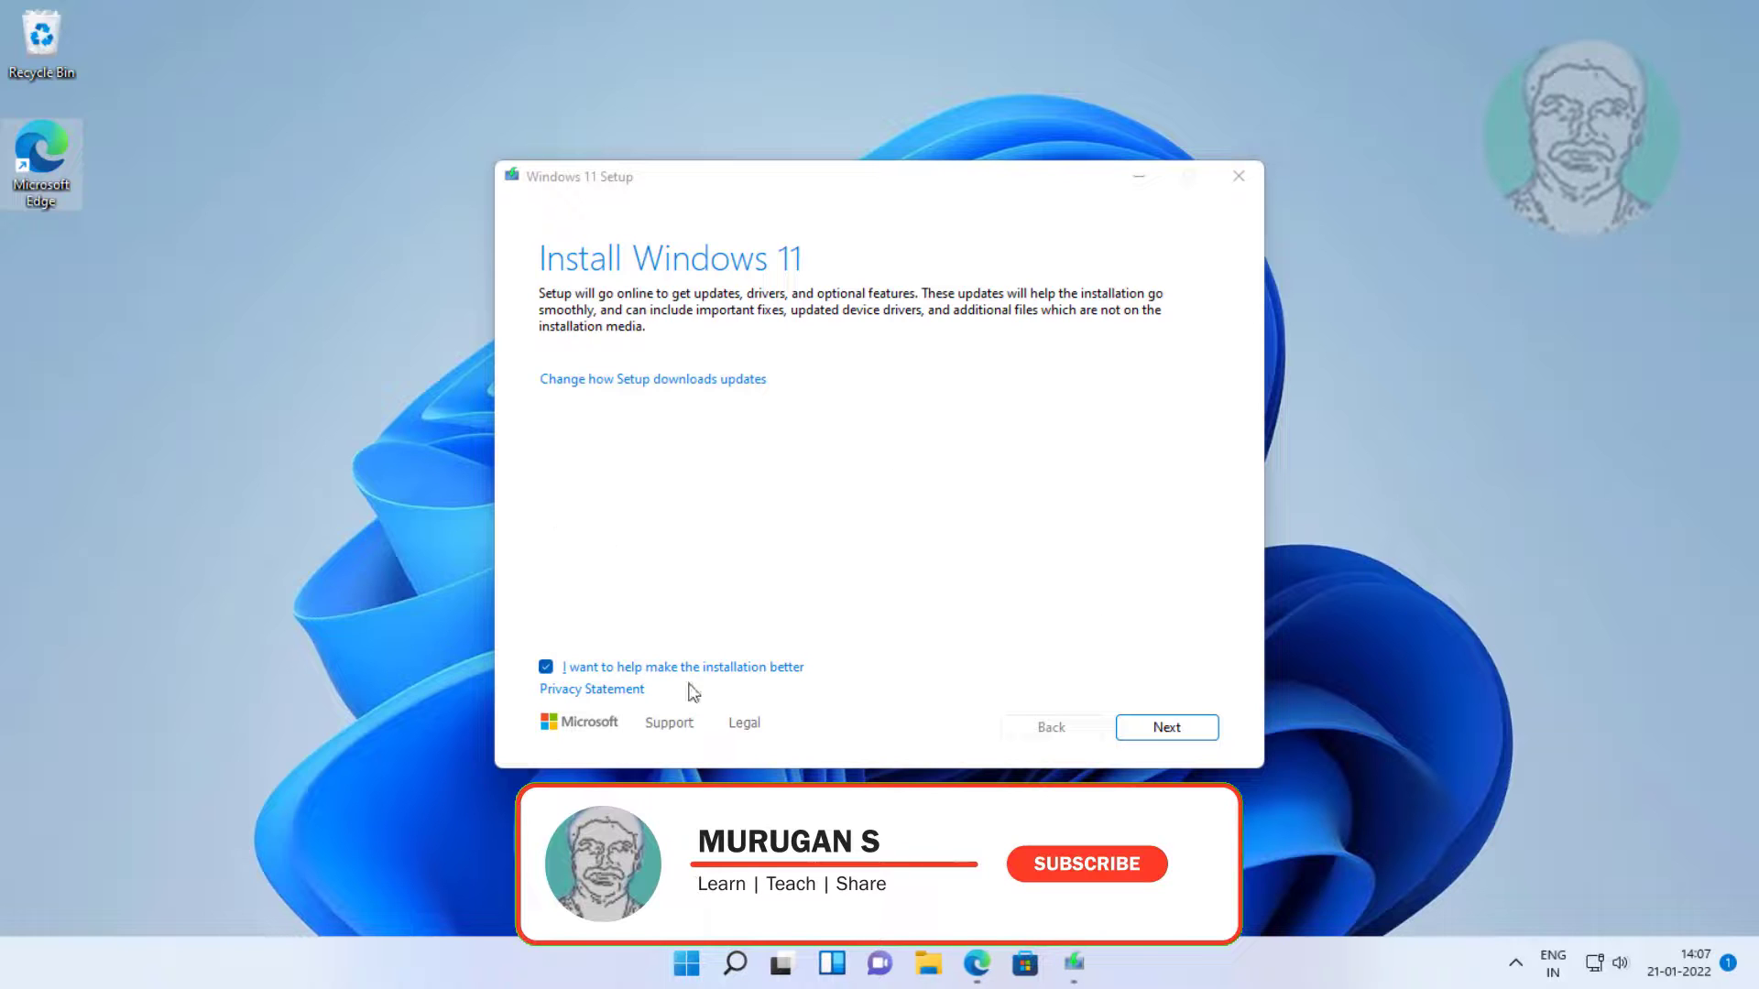
left_click(1157, 731)
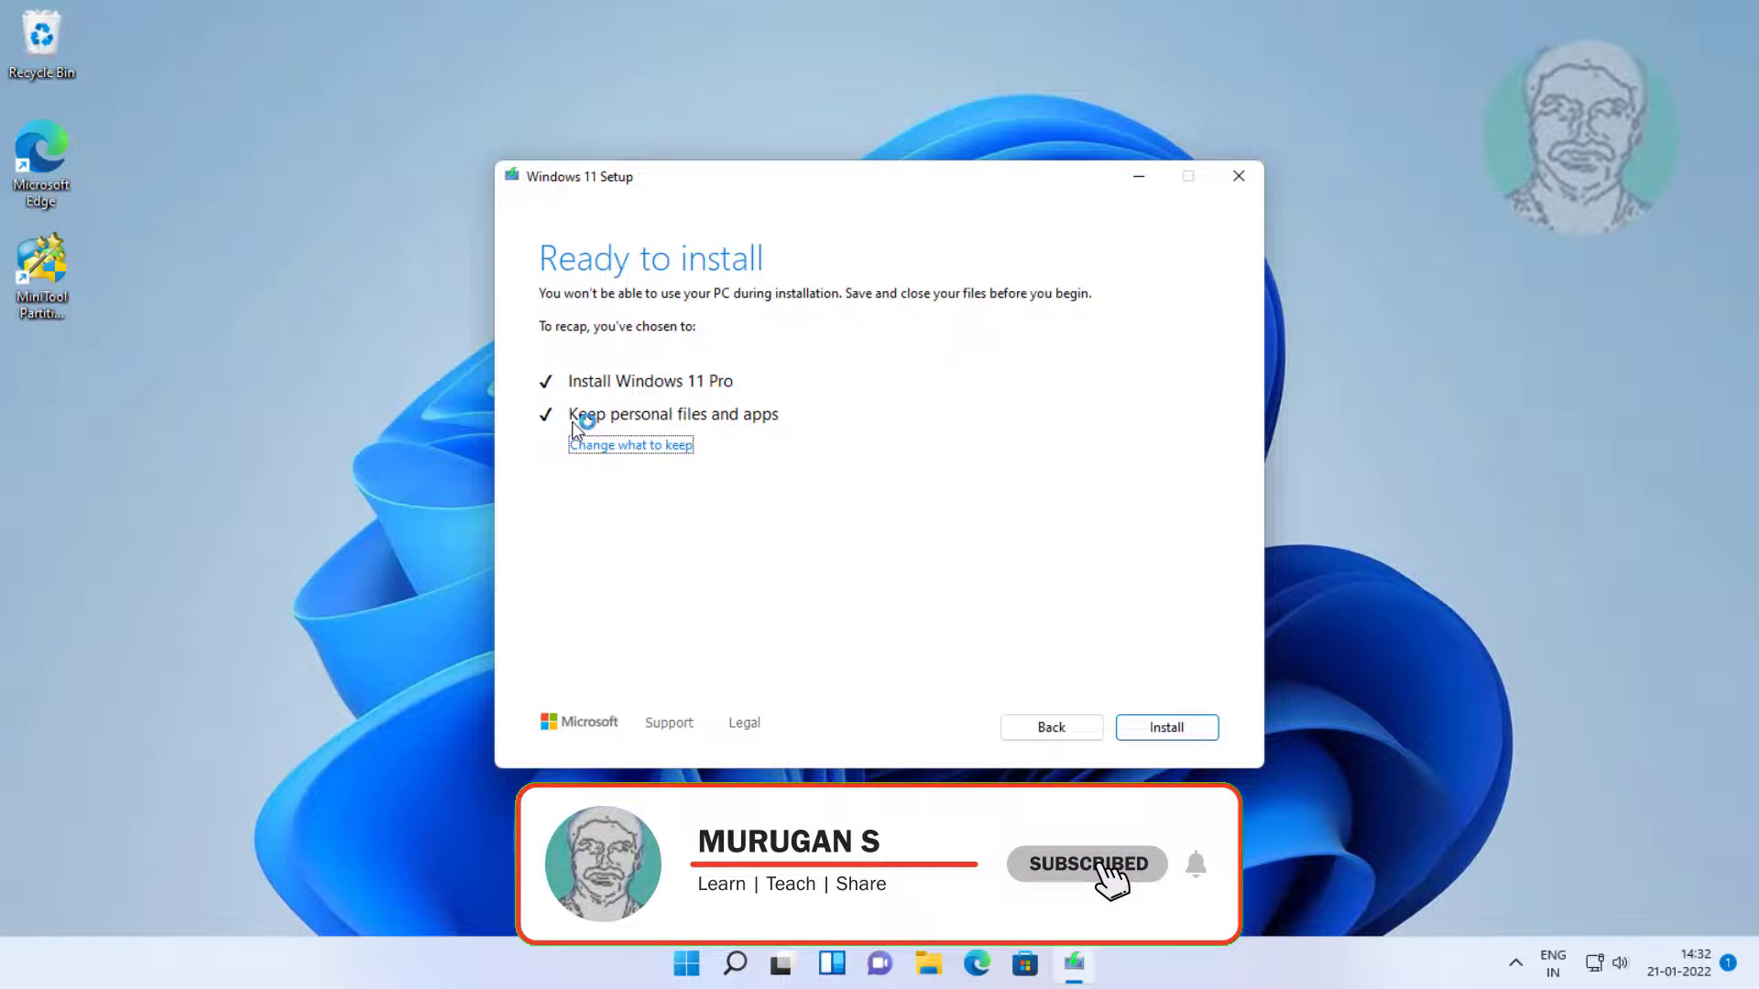
left_click(572, 445)
left_click(1171, 730)
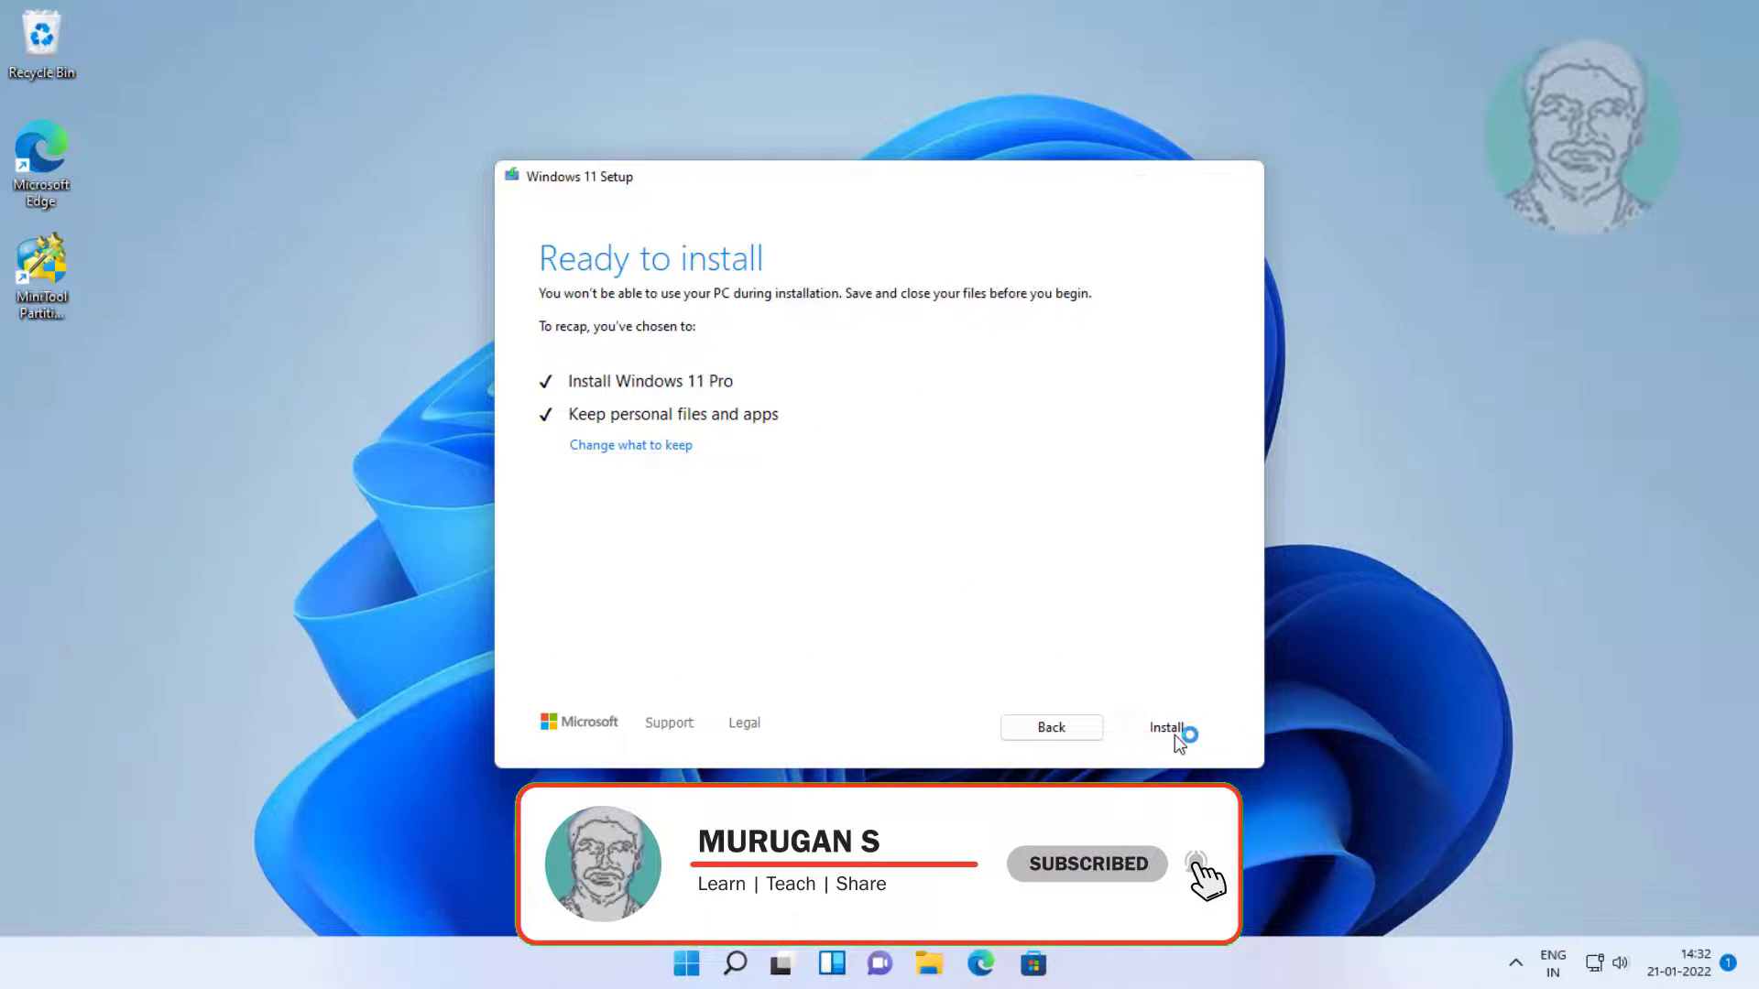